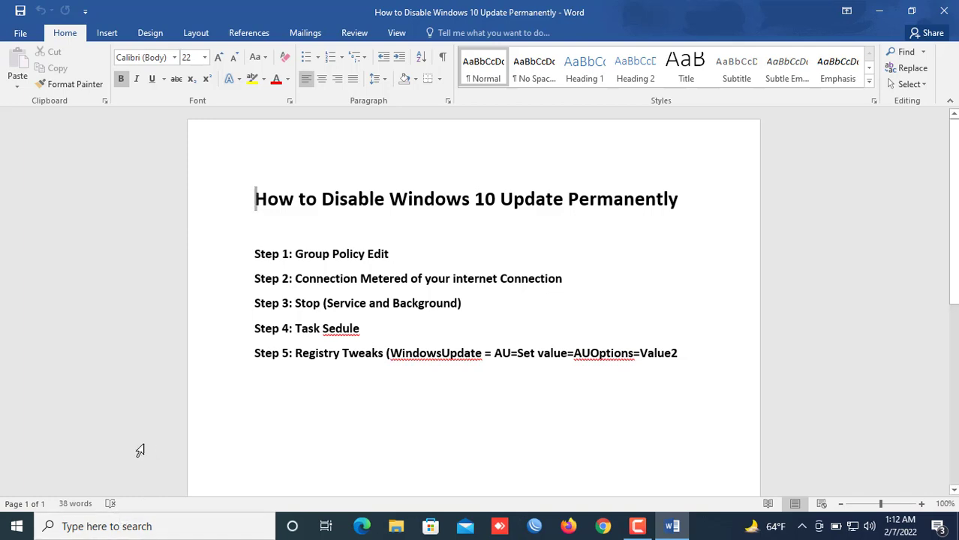
# Step: Open the Local Group Policy Editor, maximize its window and widen the policy tree so the folder names show in full
pyautogui.click(74, 531)
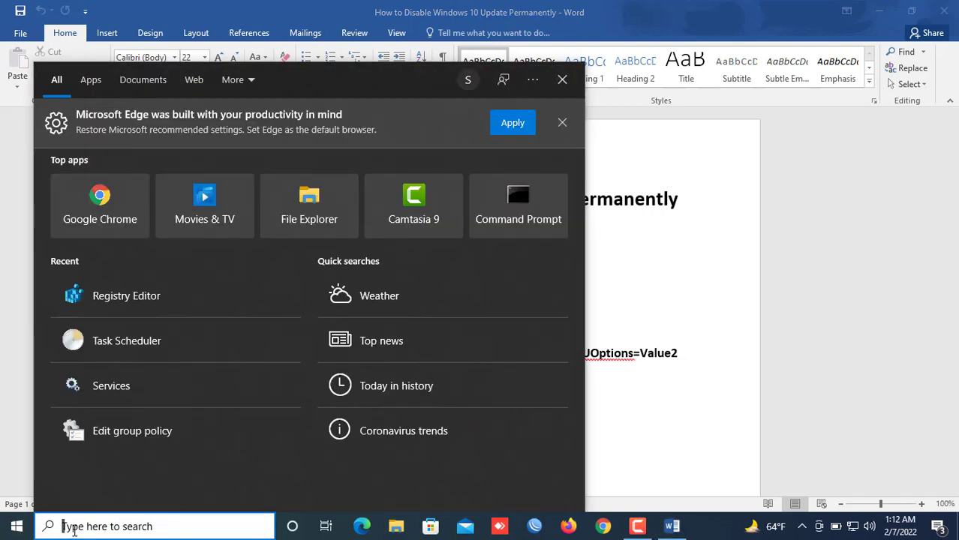
pyautogui.write('gp')
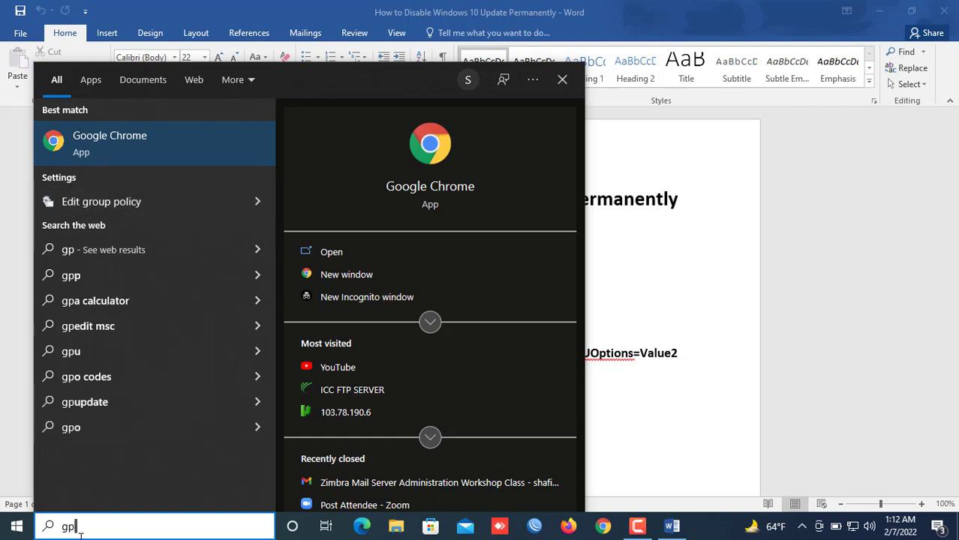
pyautogui.write('e')
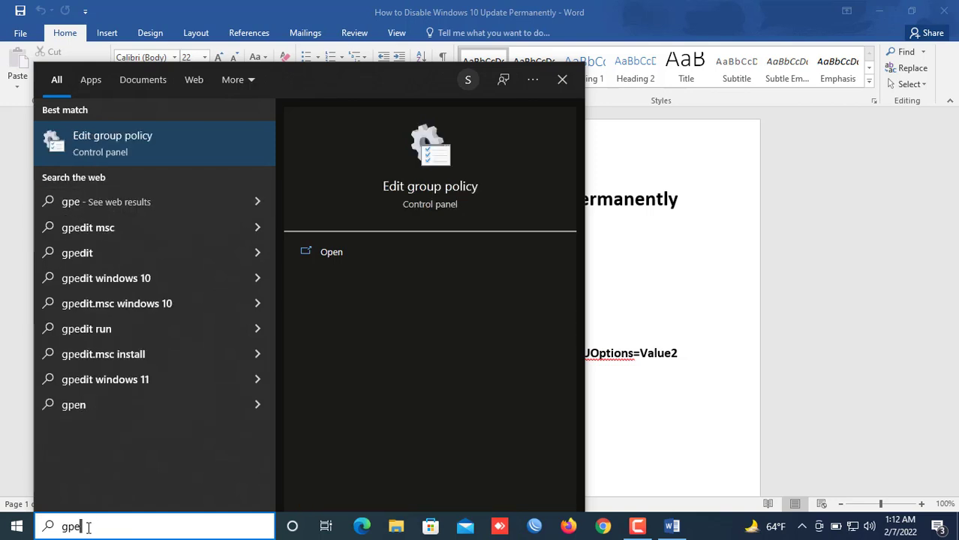
pyautogui.click(113, 140)
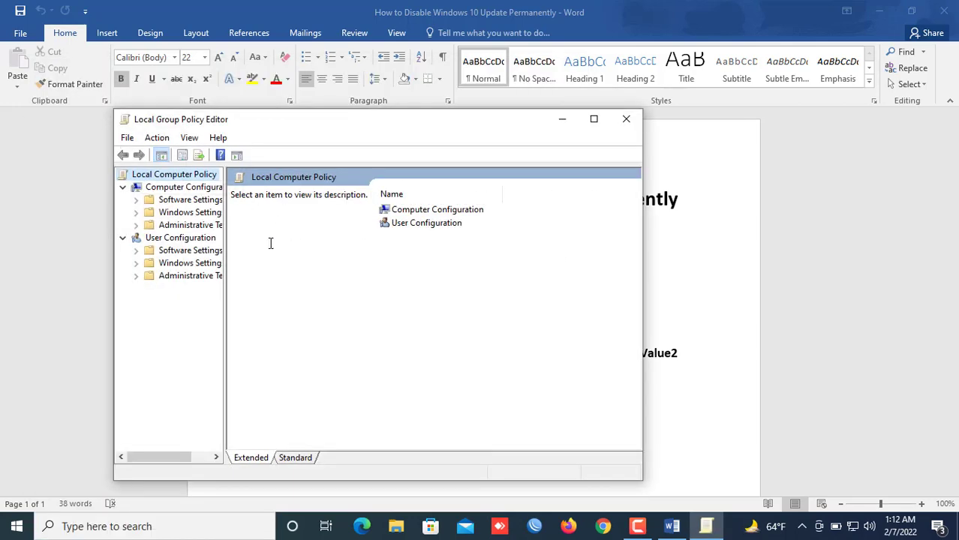
pyautogui.click(594, 119)
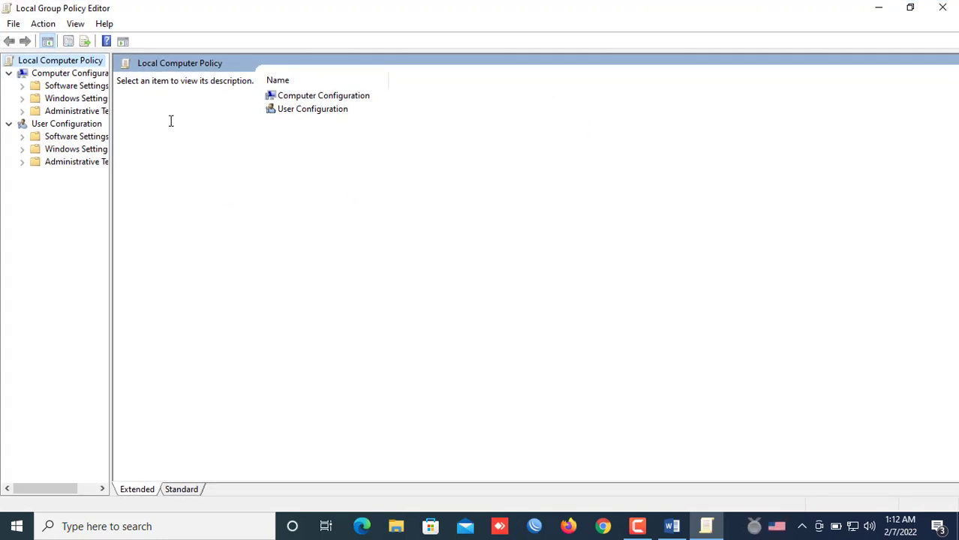
pyautogui.moveTo(110, 78); pyautogui.dragTo(165, 78)
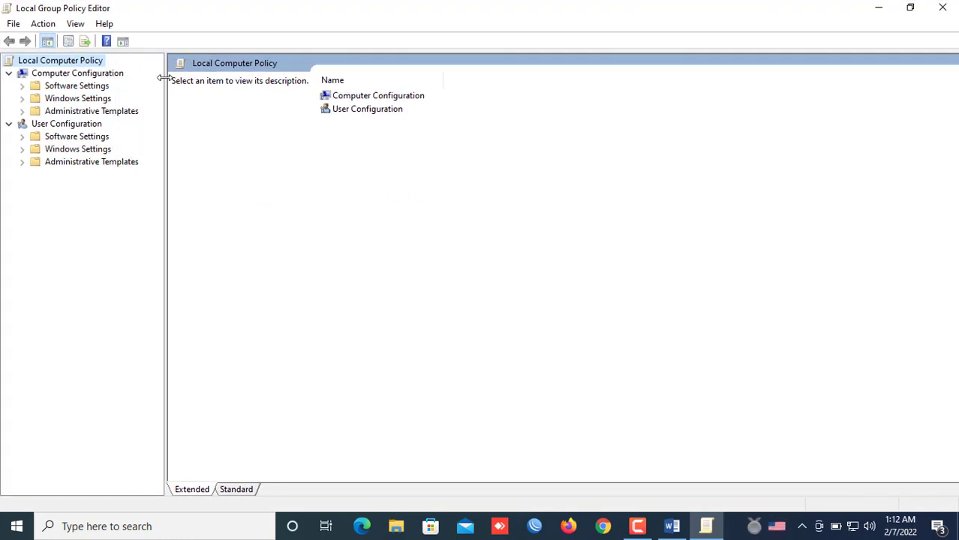
# Step: Open the Windows Update policies under Computer Configuration, Administrative Templates, Windows Components
pyautogui.doubleClick(54, 112)
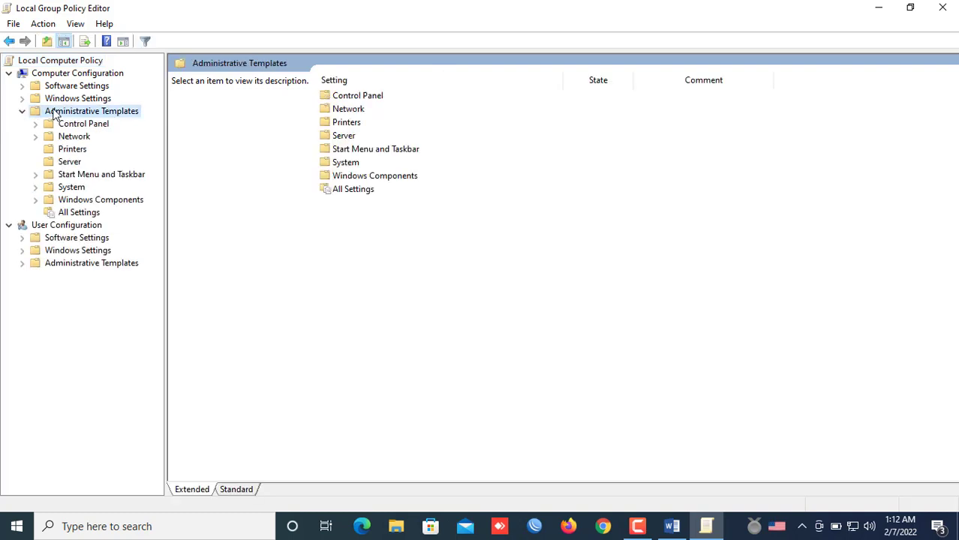
pyautogui.doubleClick(77, 200)
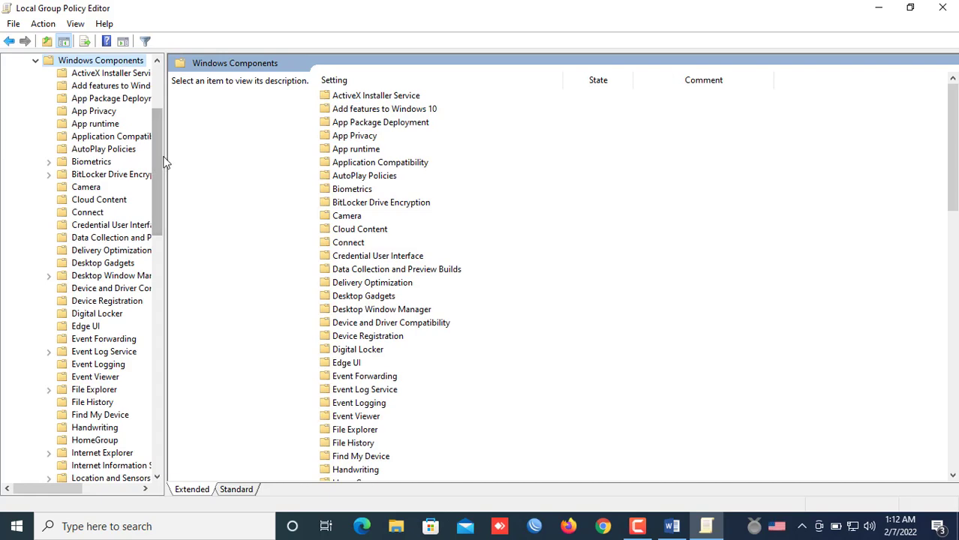
pyautogui.moveTo(154, 169); pyautogui.dragTo(149, 408)
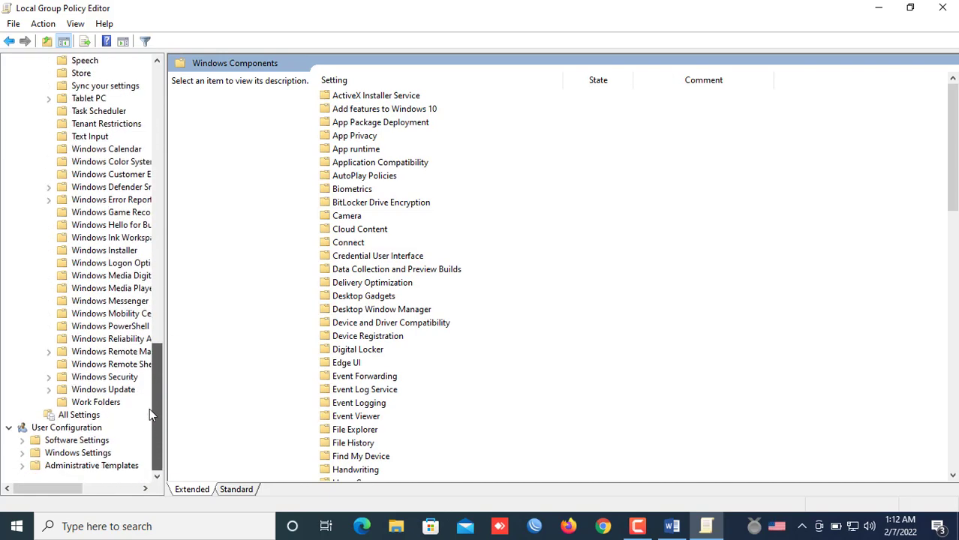
pyautogui.doubleClick(93, 392)
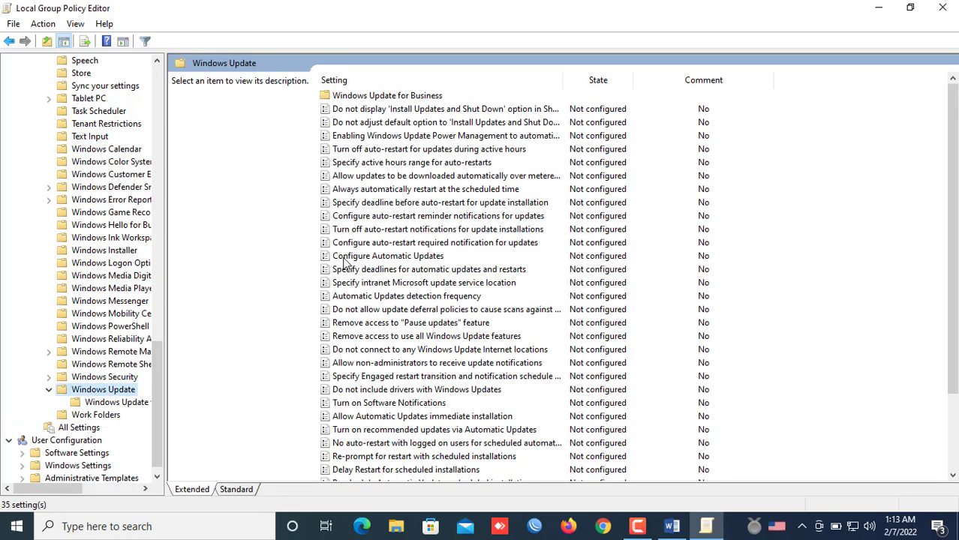
# Step: Set the Configure Automatic Updates policy to Disabled, apply it and close the policy editor
pyautogui.doubleClick(417, 259)
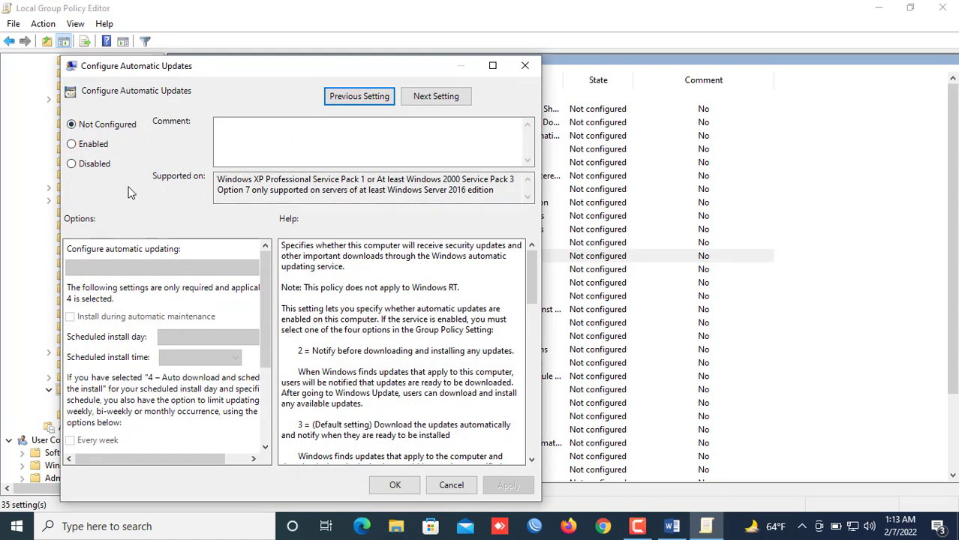
pyautogui.click(72, 166)
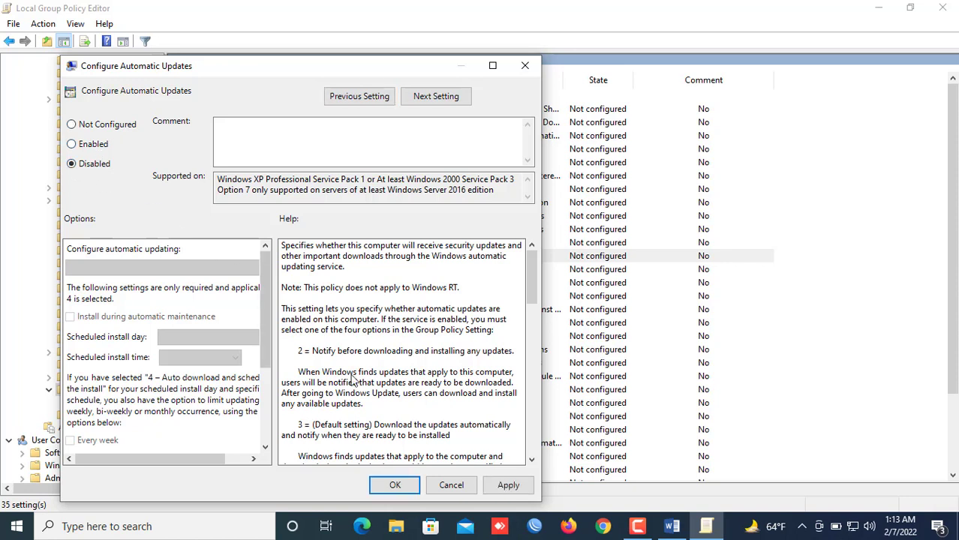
pyautogui.click(502, 485)
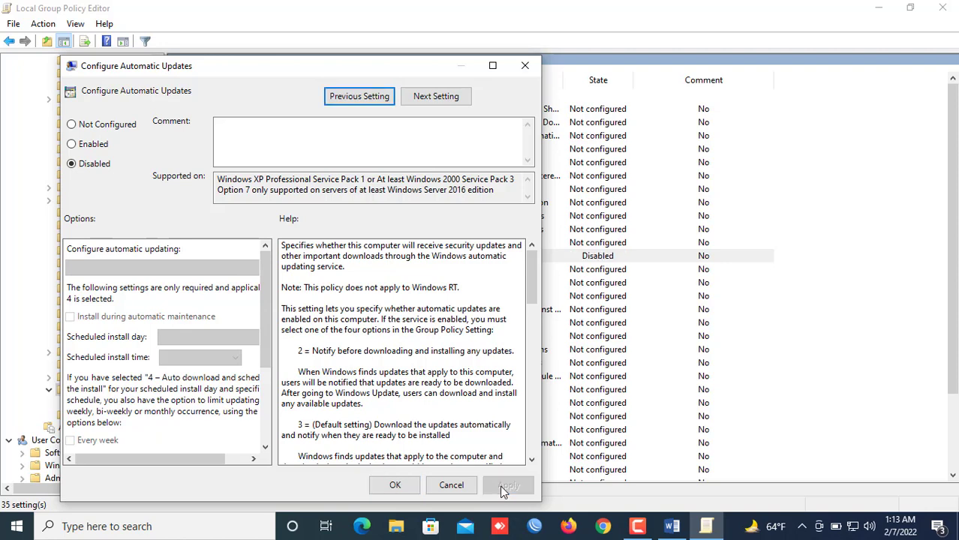
pyautogui.click(398, 486)
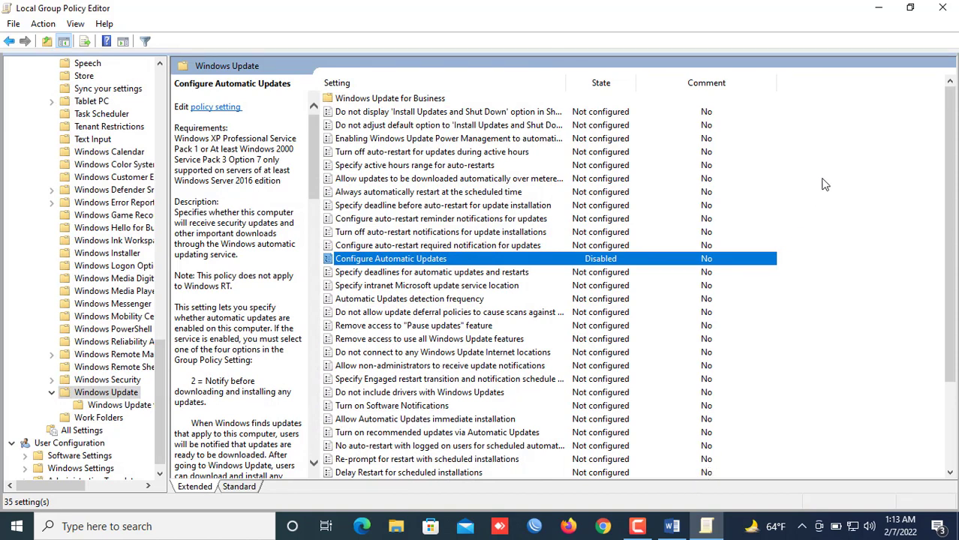
pyautogui.click(944, 7)
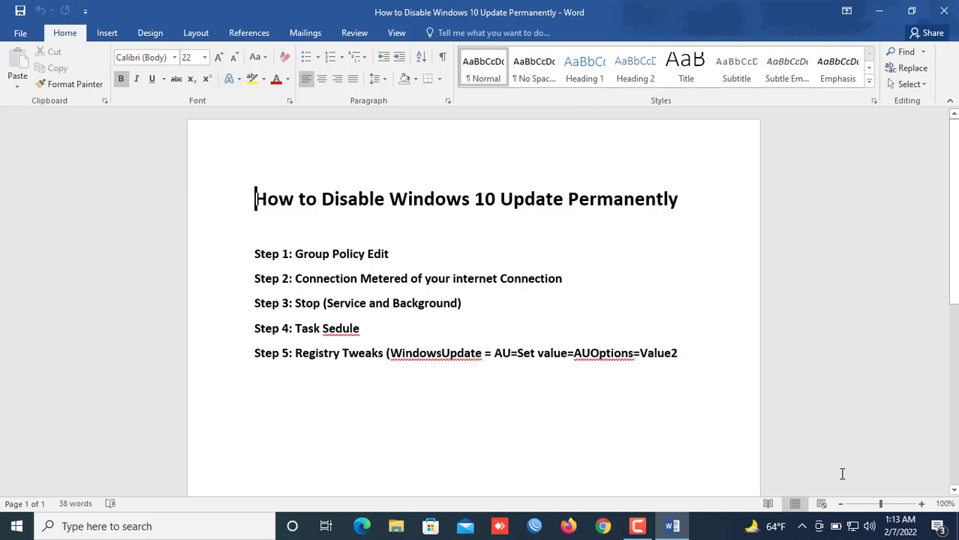
# Step: Set the connected Ethernet network as a metered connection in the Network & Internet settings and close them
pyautogui.rightClick(852, 532)
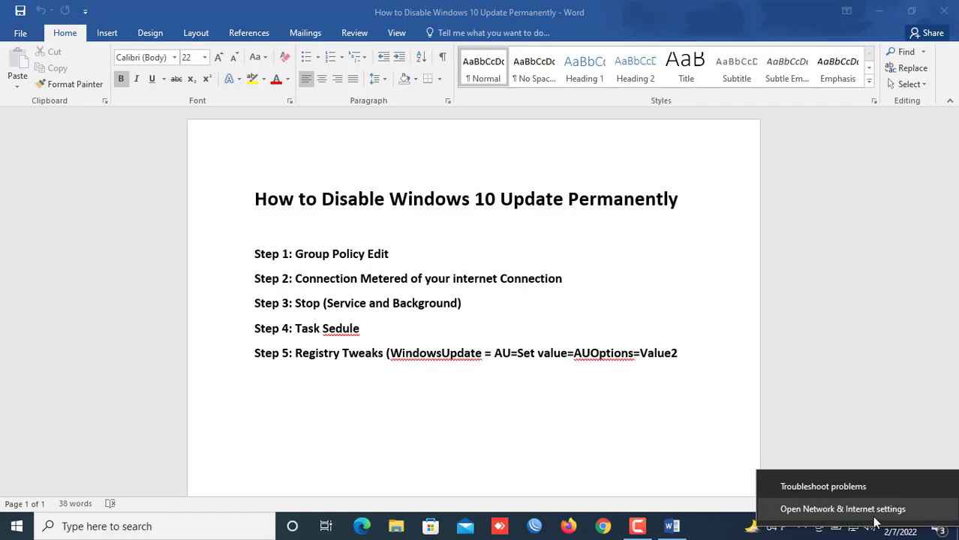
pyautogui.click(848, 512)
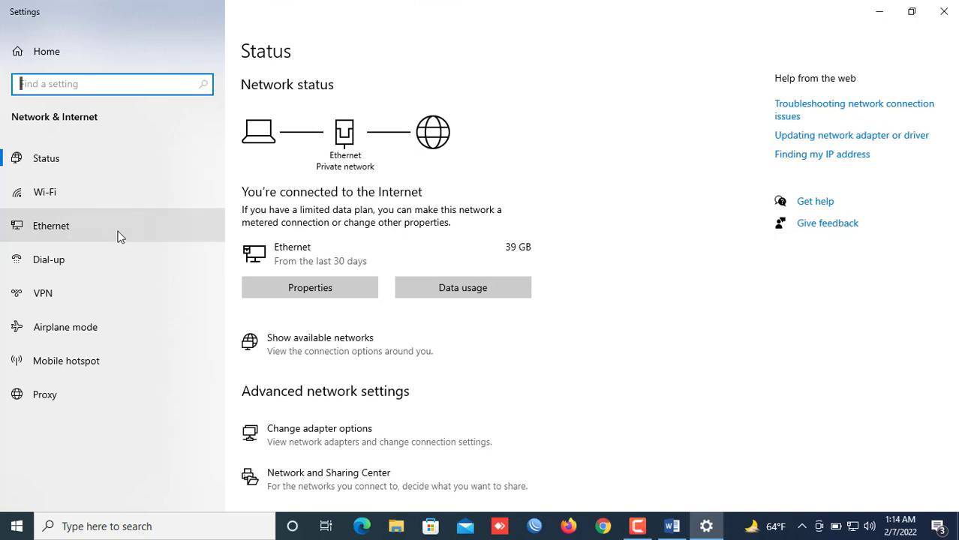
pyautogui.click(49, 231)
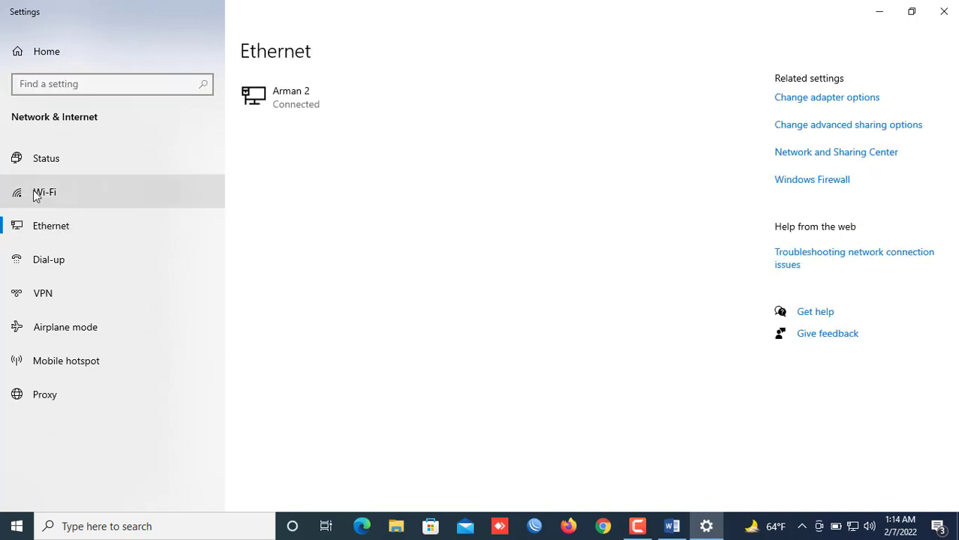
pyautogui.click(306, 101)
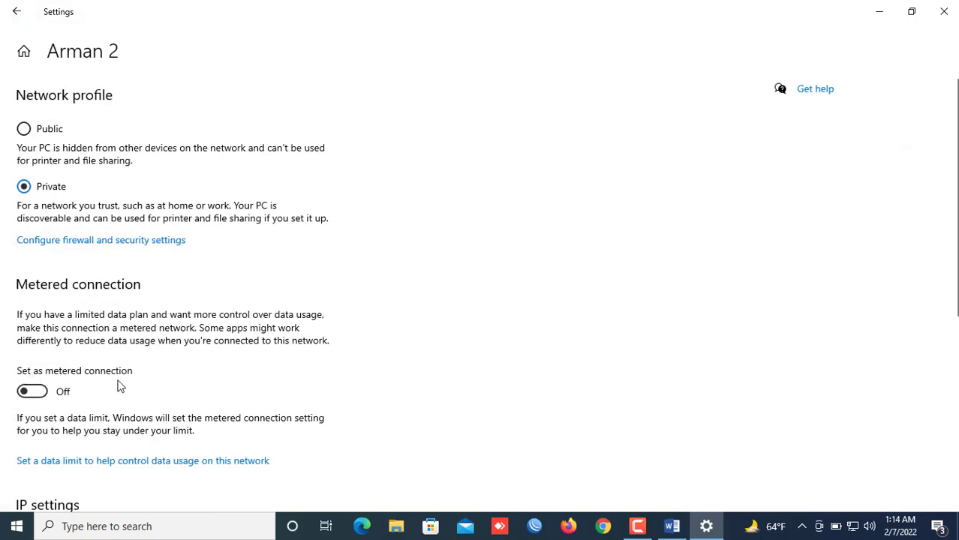
pyautogui.click(39, 392)
pyautogui.click(945, 12)
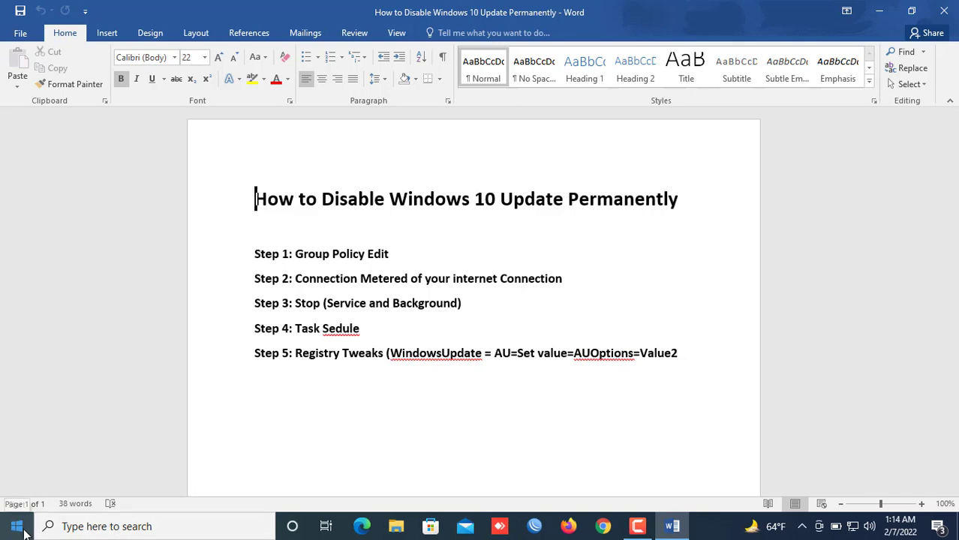
# Step: Search Windows for "ser" and open the Services console
pyautogui.click(91, 528)
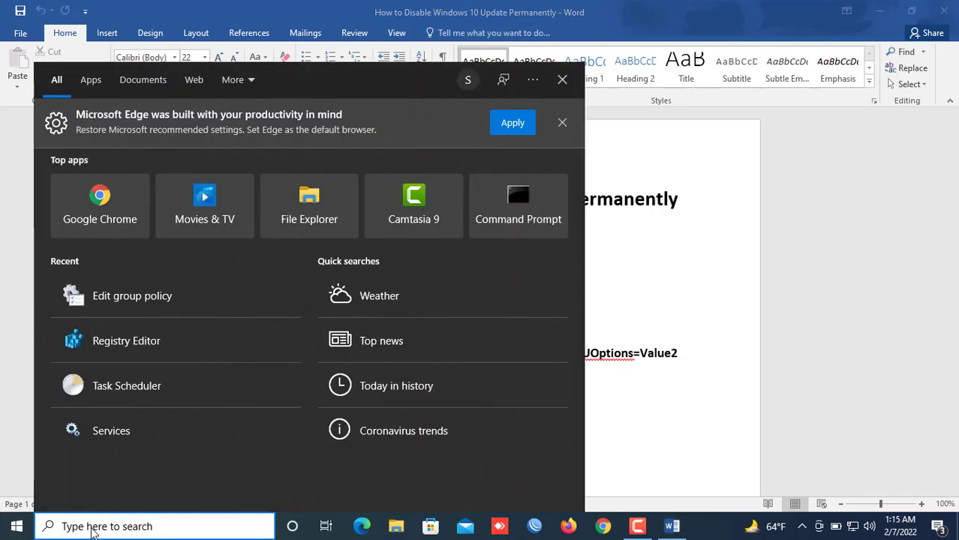
pyautogui.write('ser')
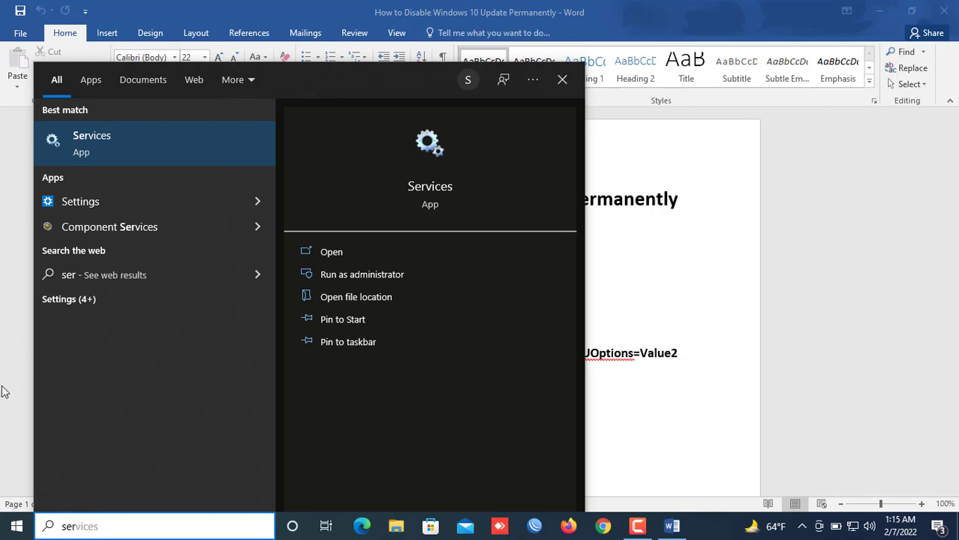
pyautogui.click(97, 144)
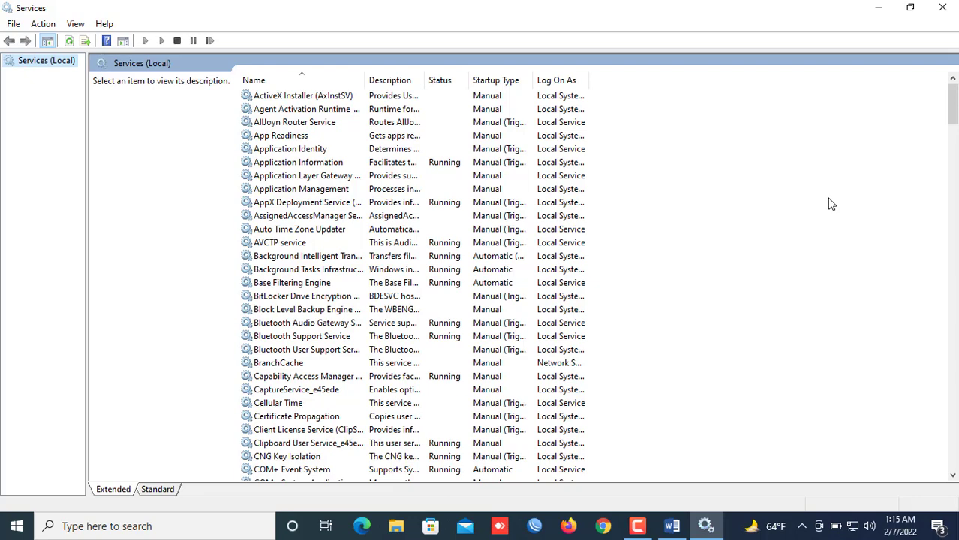
# Step: Stop the Windows Update service, set its startup type to Disabled and apply the change
pyautogui.click(293, 259)
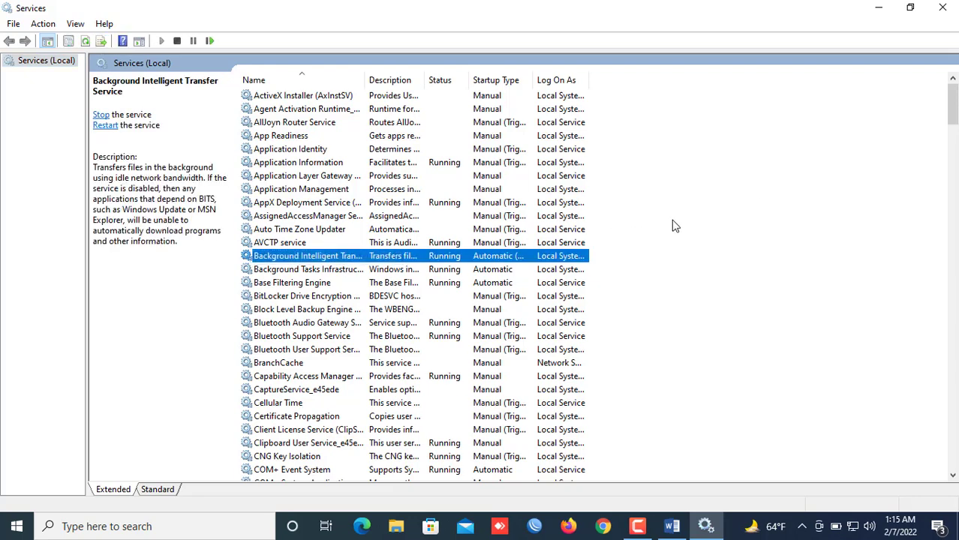
pyautogui.press('w')
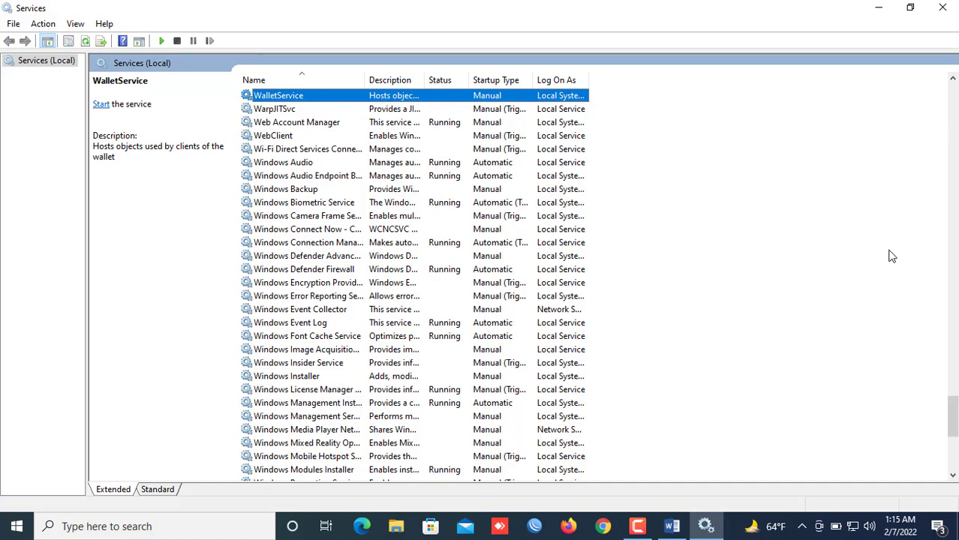
pyautogui.scroll(-8, 548, 369)
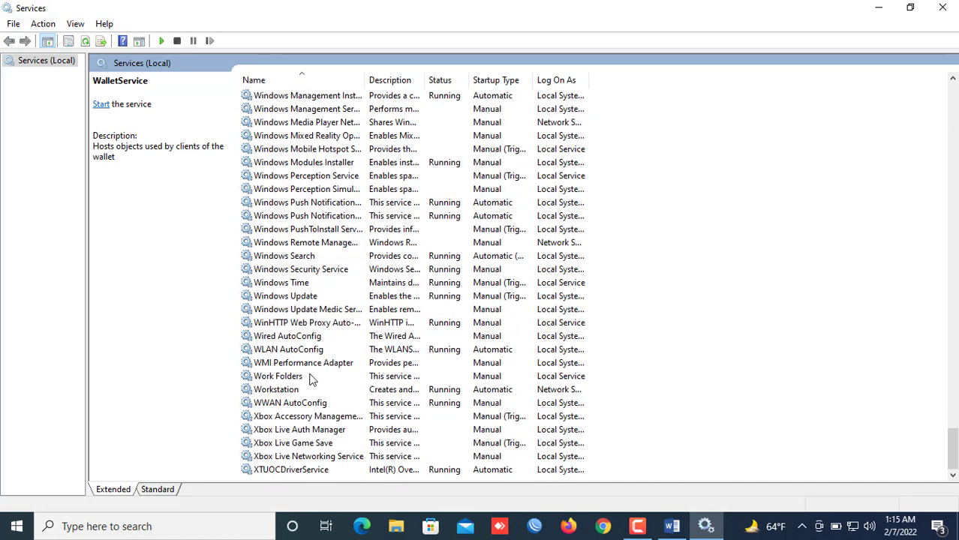
pyautogui.click(292, 299)
pyautogui.doubleClick(292, 300)
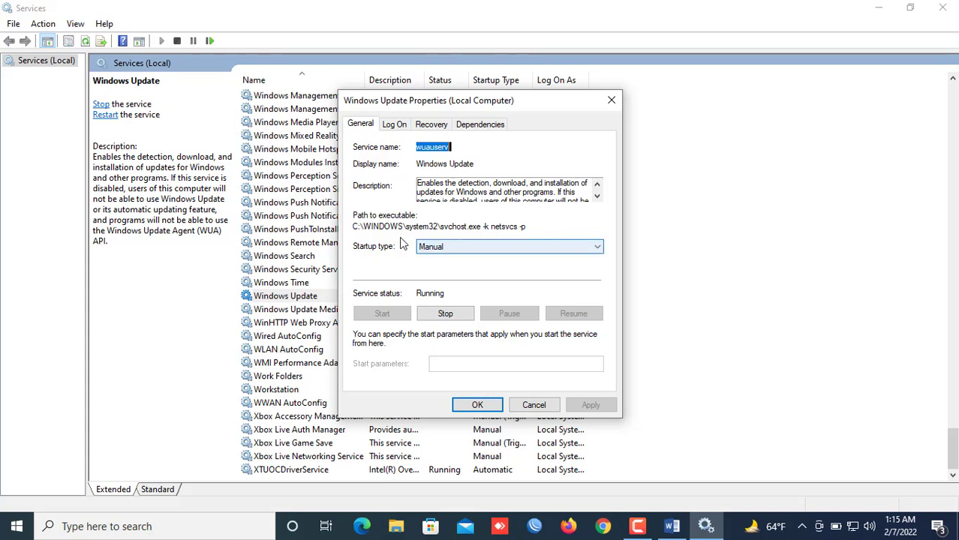
pyautogui.click(443, 314)
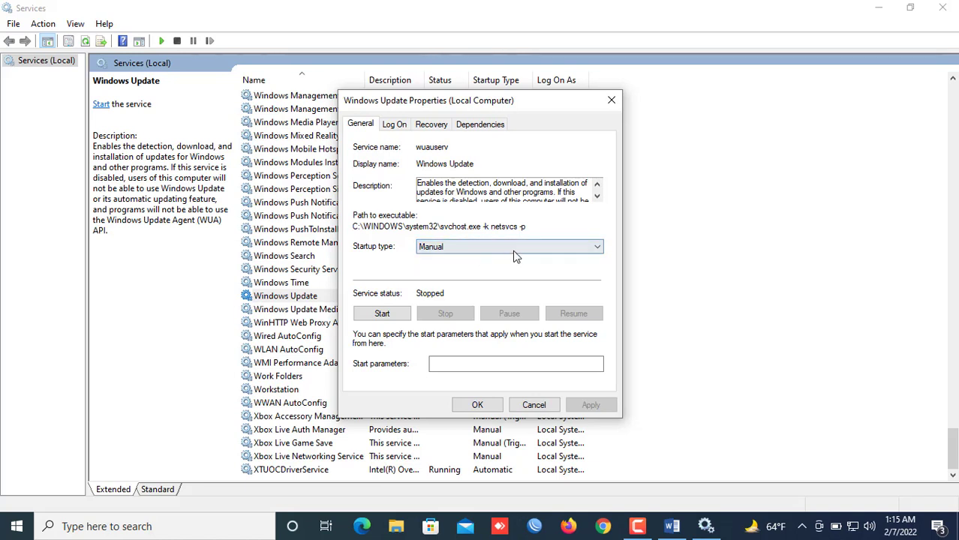
pyautogui.click(524, 245)
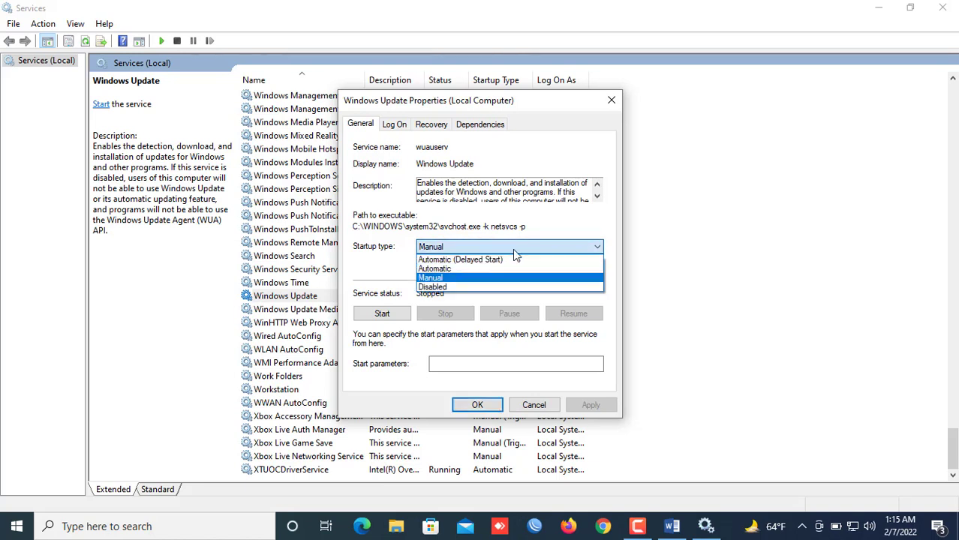
pyautogui.click(444, 288)
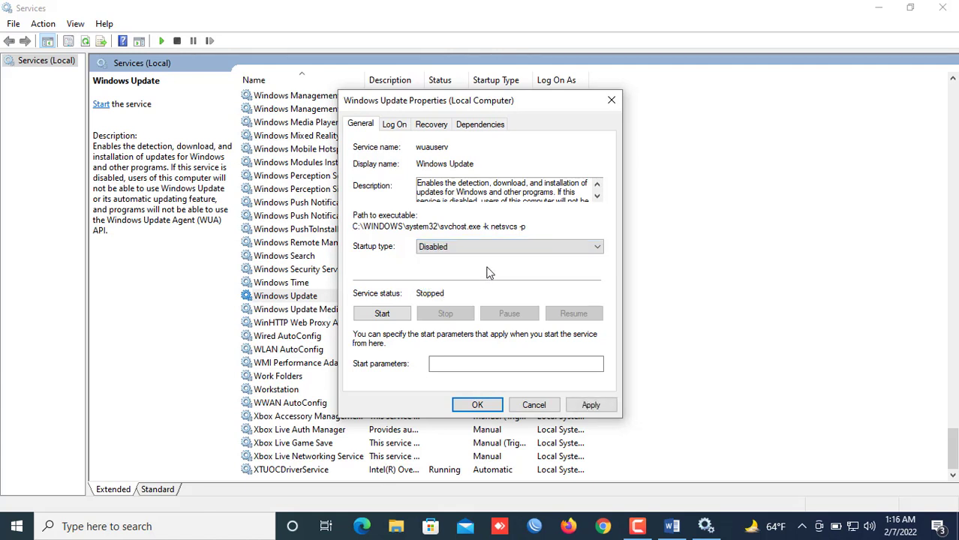
pyautogui.click(589, 402)
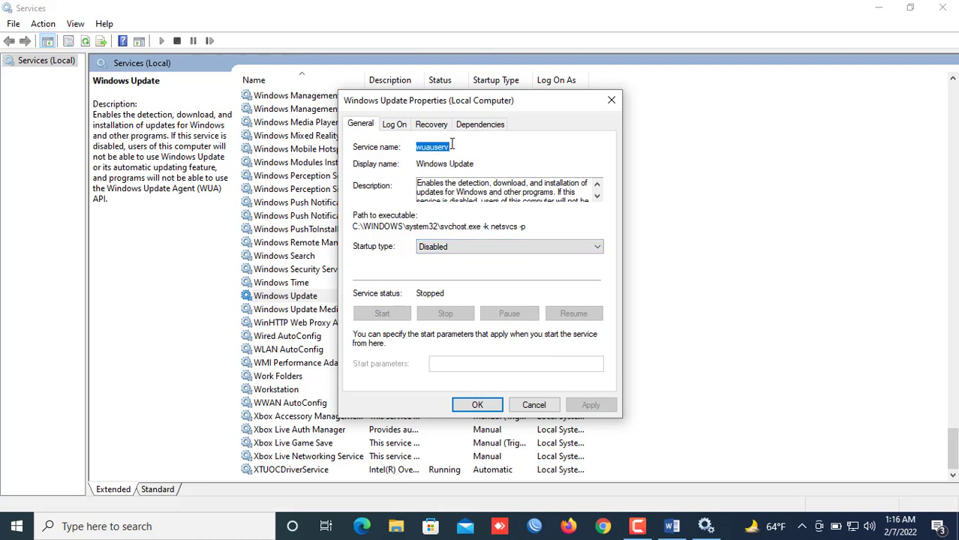
# Step: Set the Windows Update service's recovery options to reset the fail count after 0 days and restart after 0 minutes, and save them
pyautogui.click(432, 126)
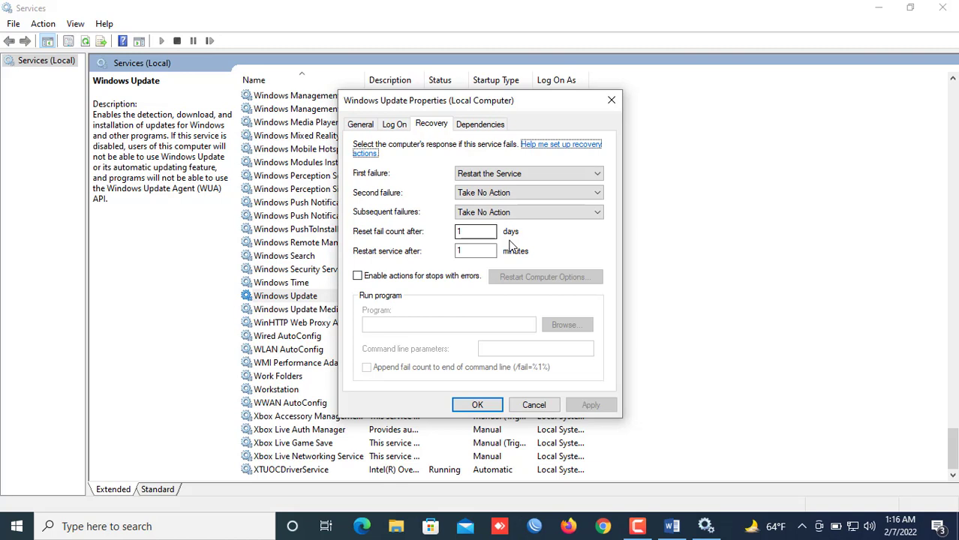
pyautogui.doubleClick(470, 232)
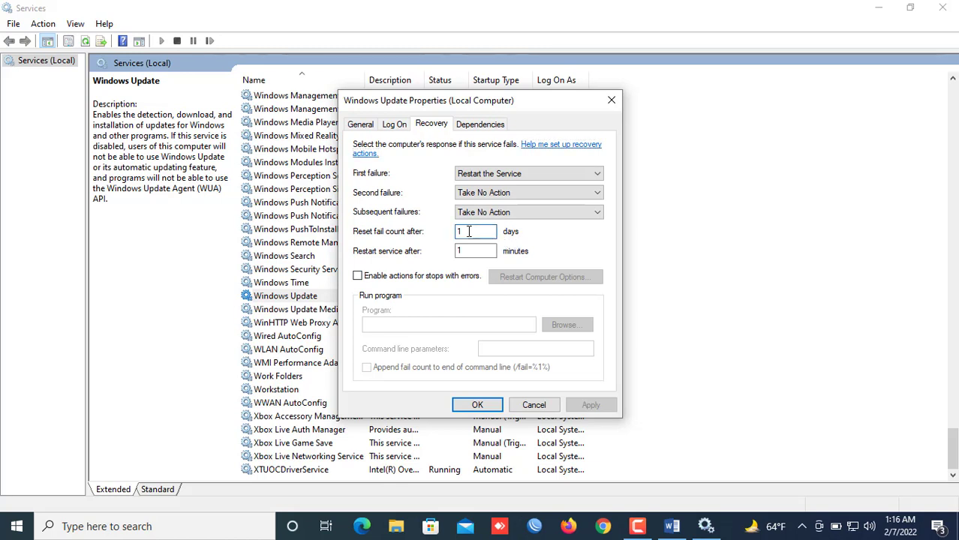
pyautogui.write('0')
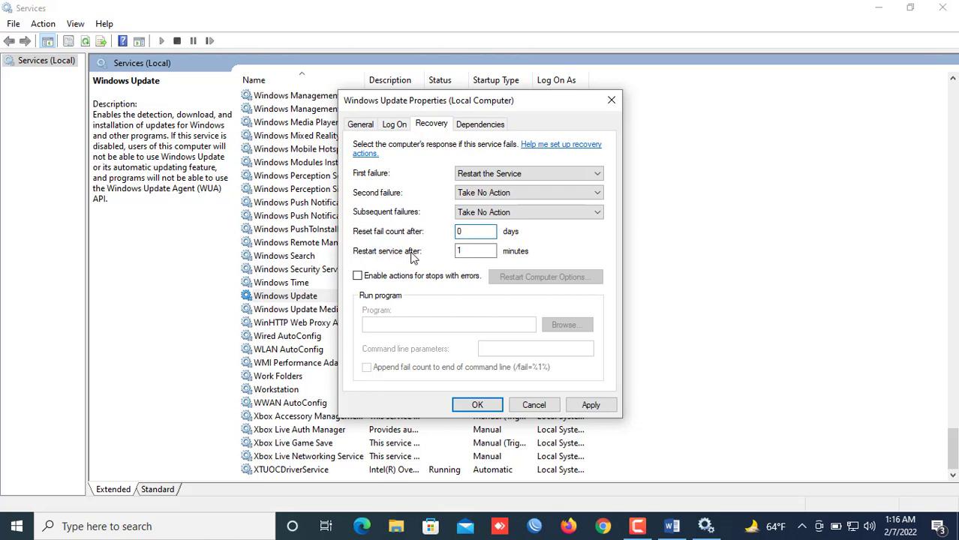
pyautogui.doubleClick(473, 253)
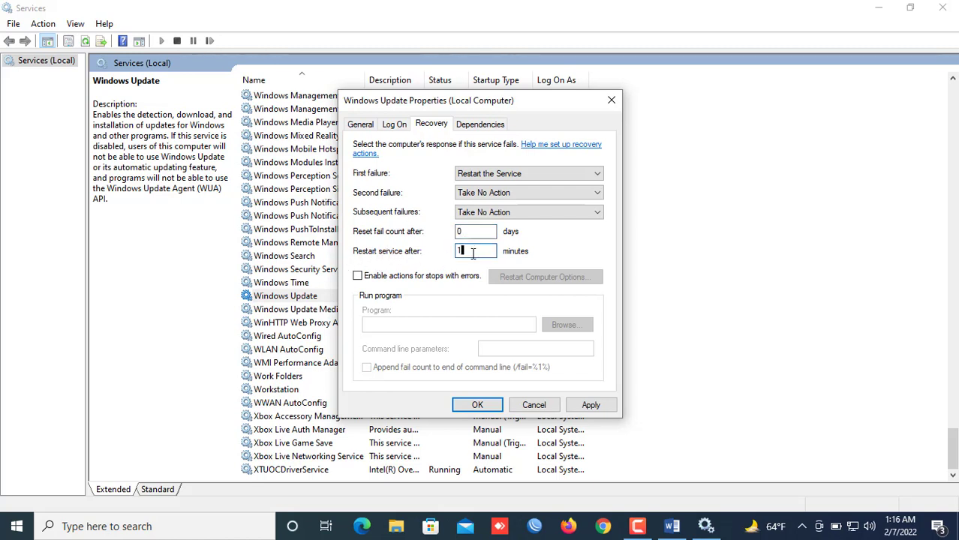
pyautogui.write('0')
pyautogui.click(590, 403)
pyautogui.click(478, 405)
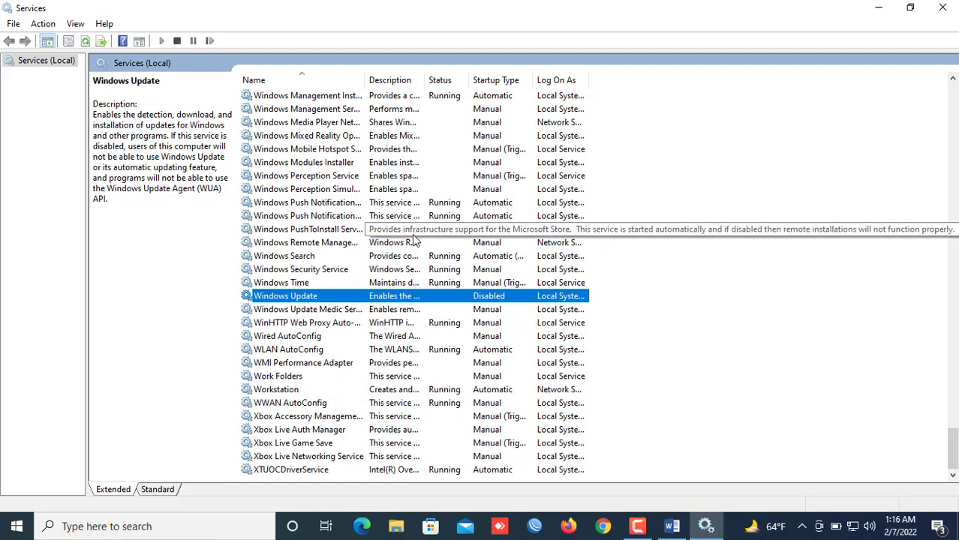
# Step: Stop the Background Intelligent Transfer Service, set its startup type to Disabled and save the change
pyautogui.press('Home')
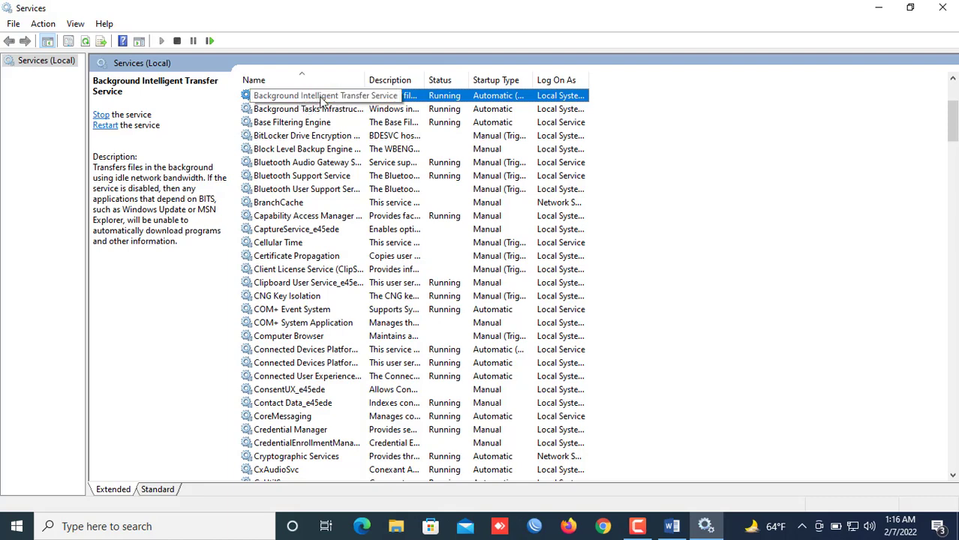
pyautogui.doubleClick(344, 101)
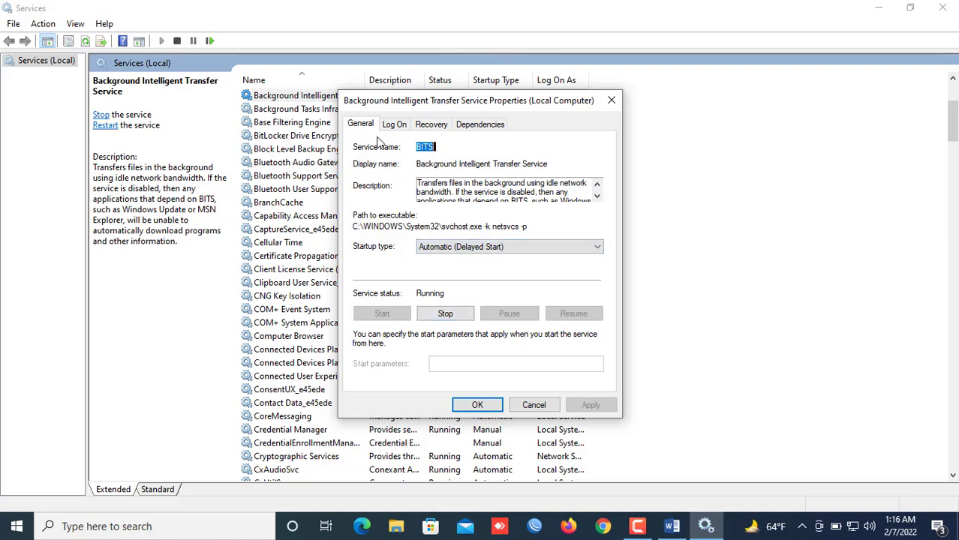
pyautogui.click(444, 315)
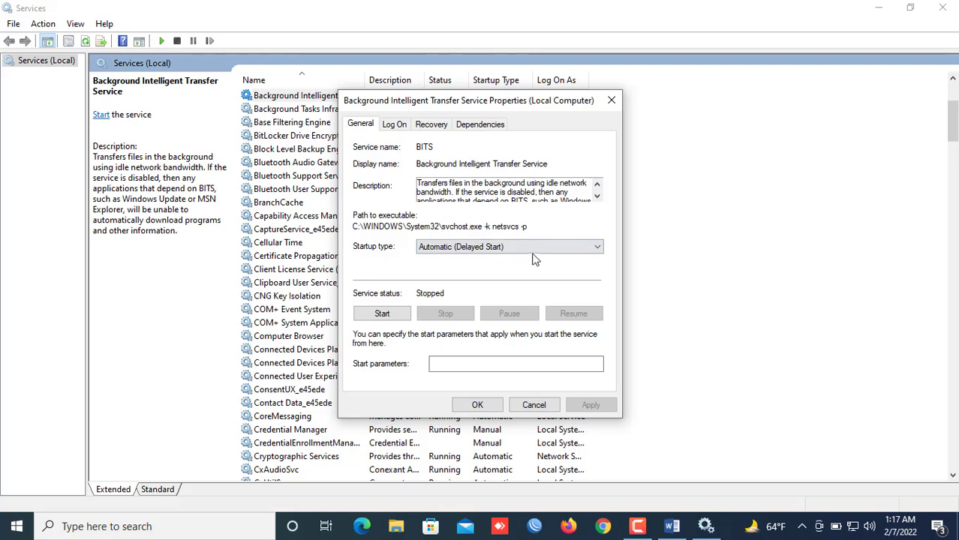
pyautogui.click(568, 252)
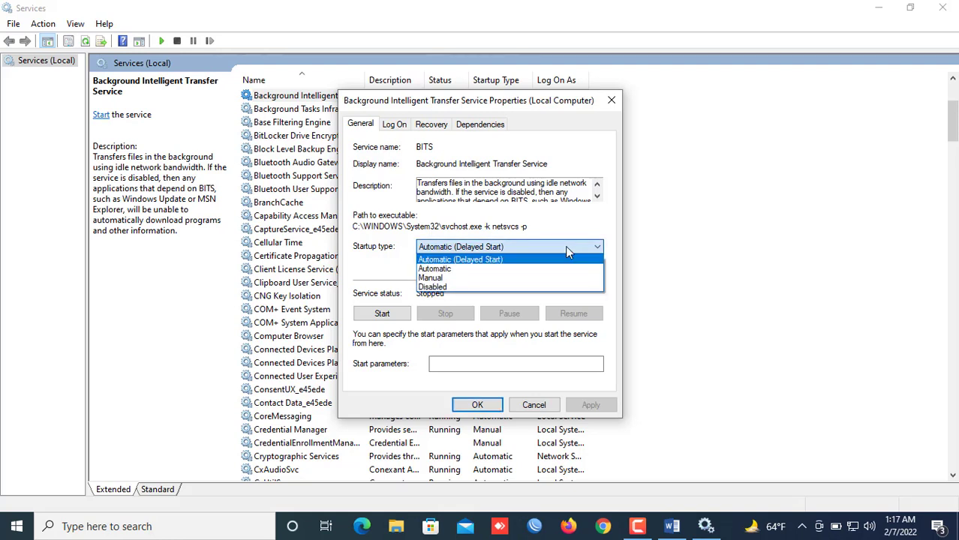
pyautogui.click(448, 288)
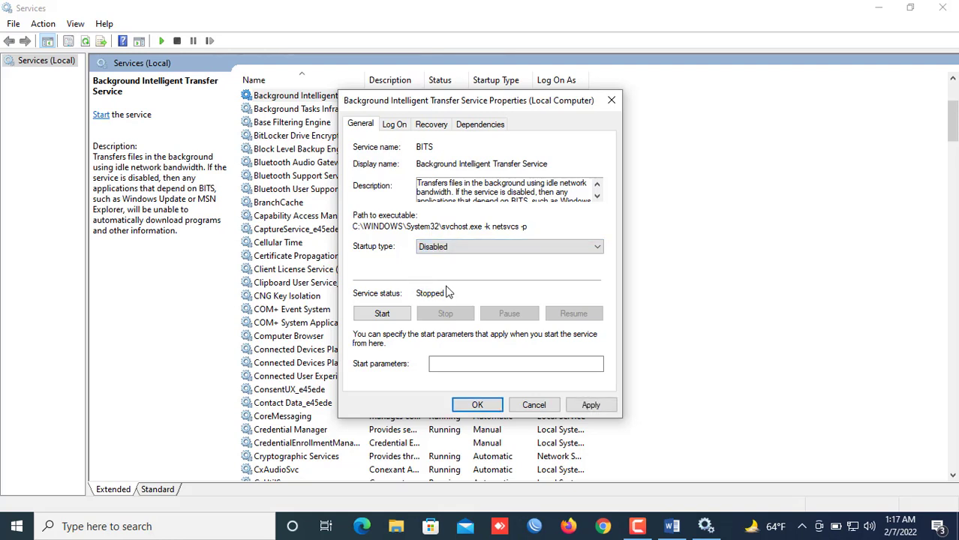
pyautogui.click(589, 406)
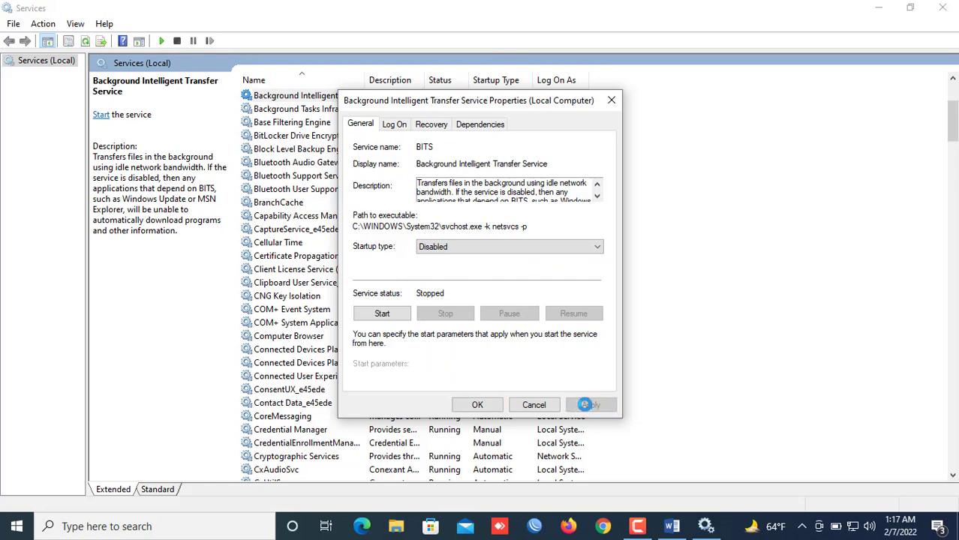
pyautogui.click(484, 406)
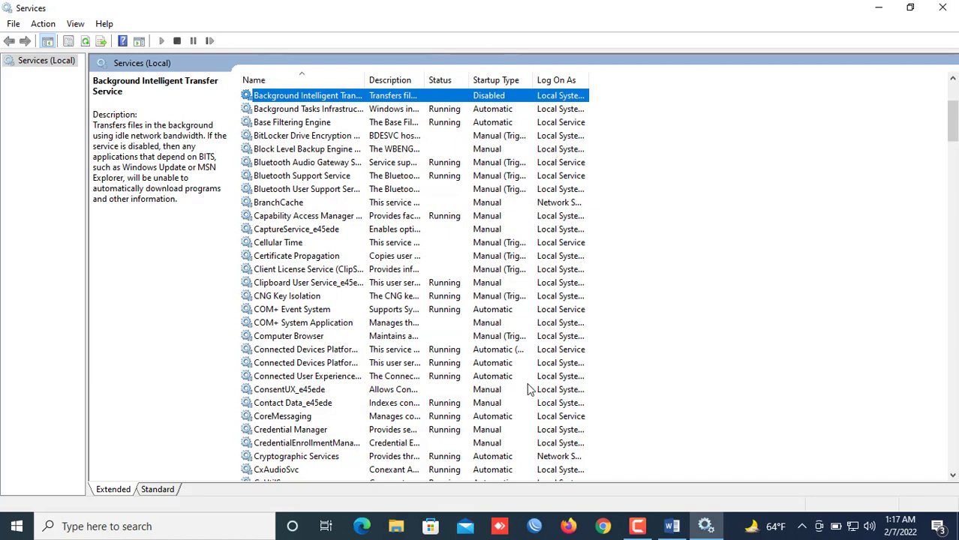
# Step: Close the Services console, search Windows for "tas" and open Task Scheduler
pyautogui.click(671, 526)
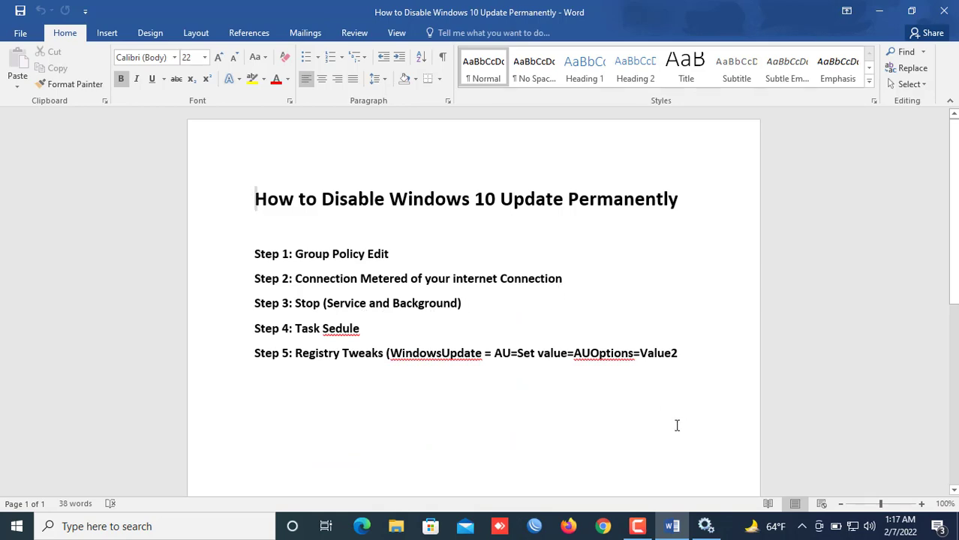
pyautogui.click(706, 527)
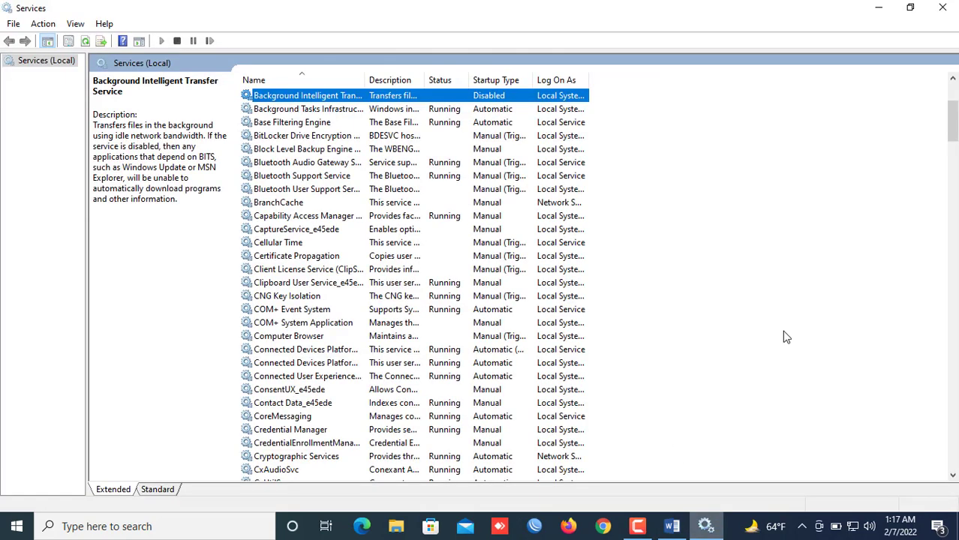
pyautogui.click(944, 8)
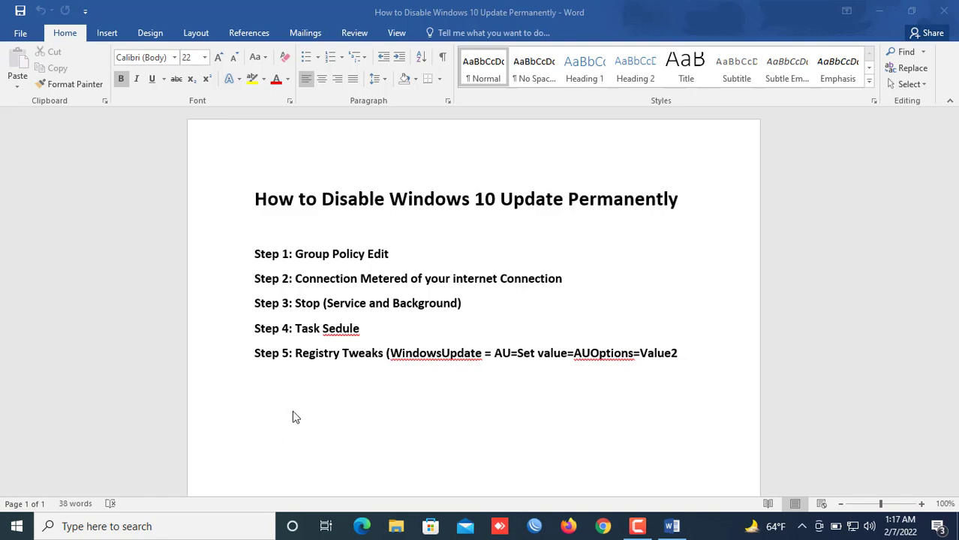
pyautogui.click(92, 530)
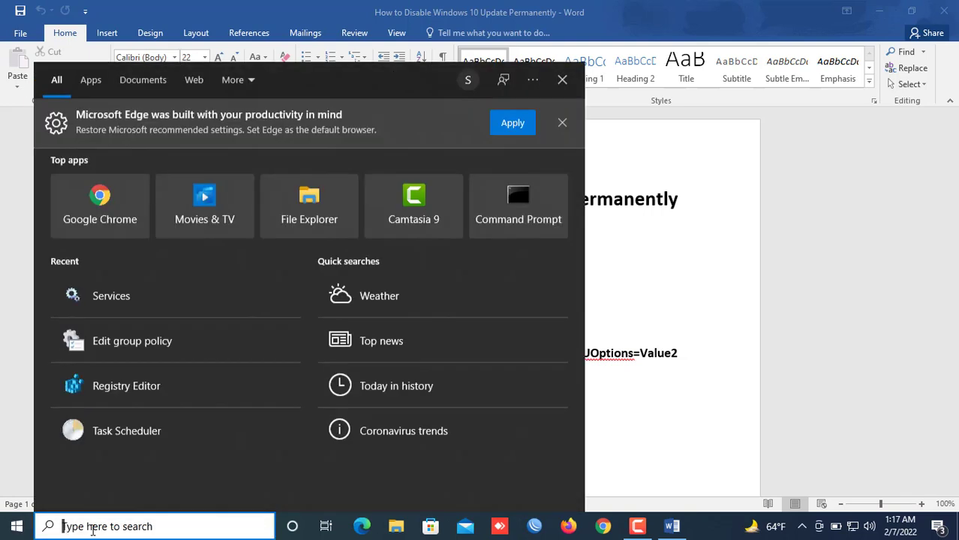
pyautogui.write('tas')
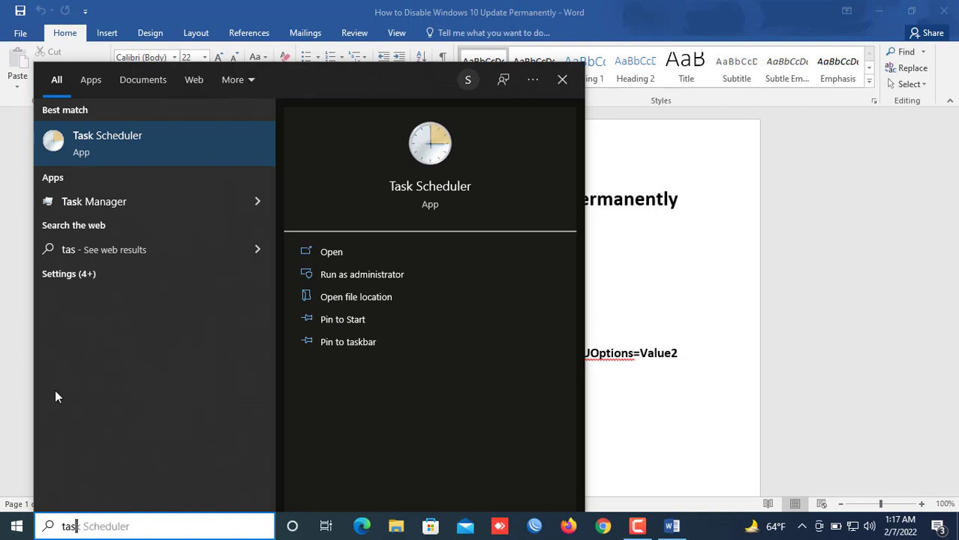
pyautogui.click(106, 147)
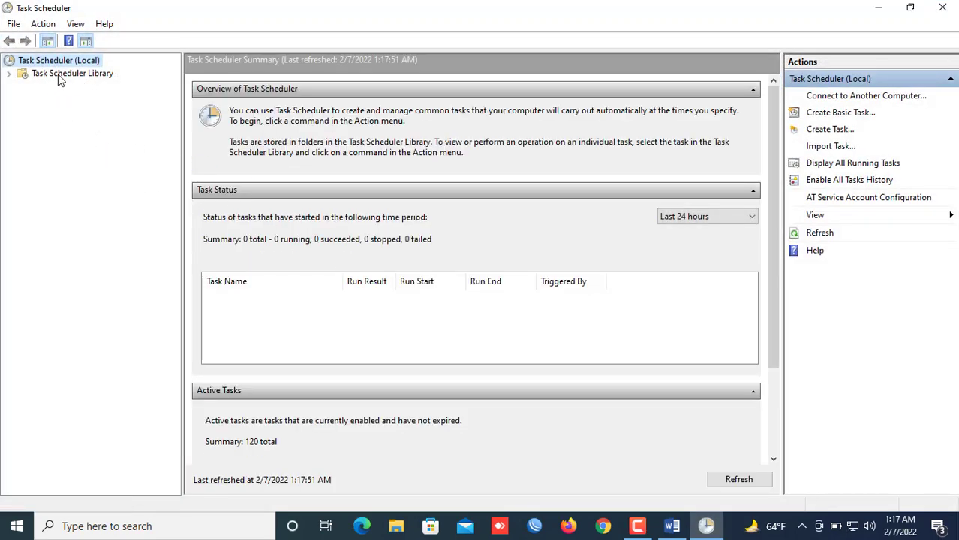
# Step: Open the WindowsUpdate folder under Microsoft > Windows in the Task Scheduler Library
pyautogui.click(9, 73)
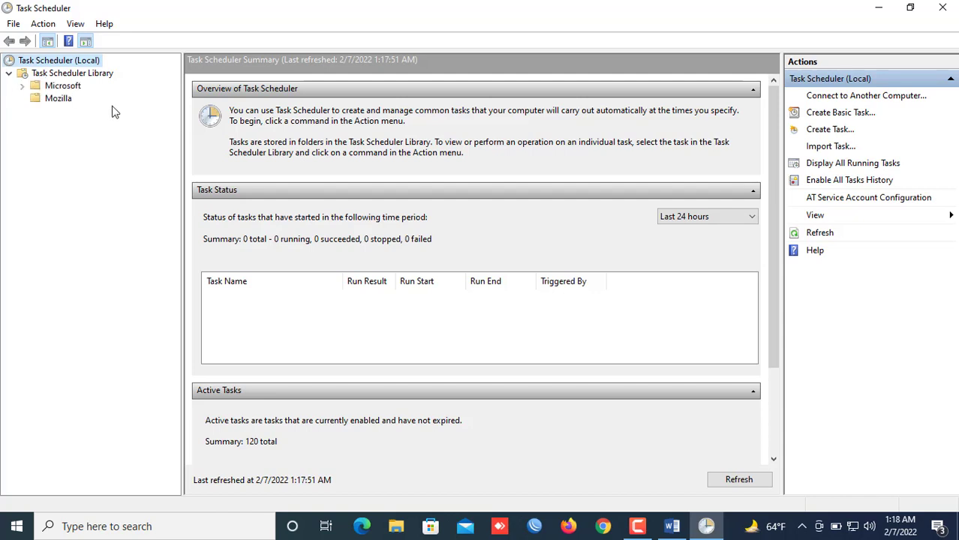
pyautogui.click(22, 86)
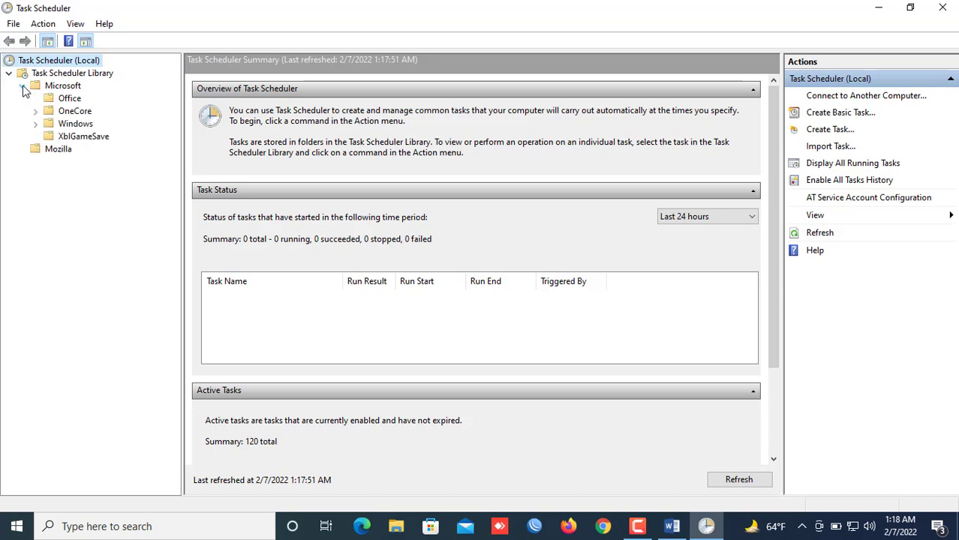
pyautogui.click(64, 128)
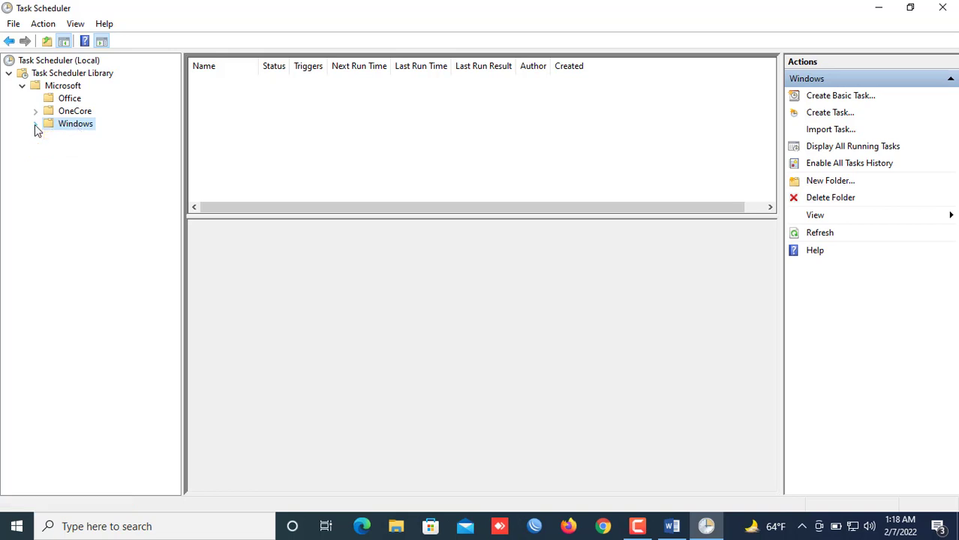
pyautogui.click(34, 124)
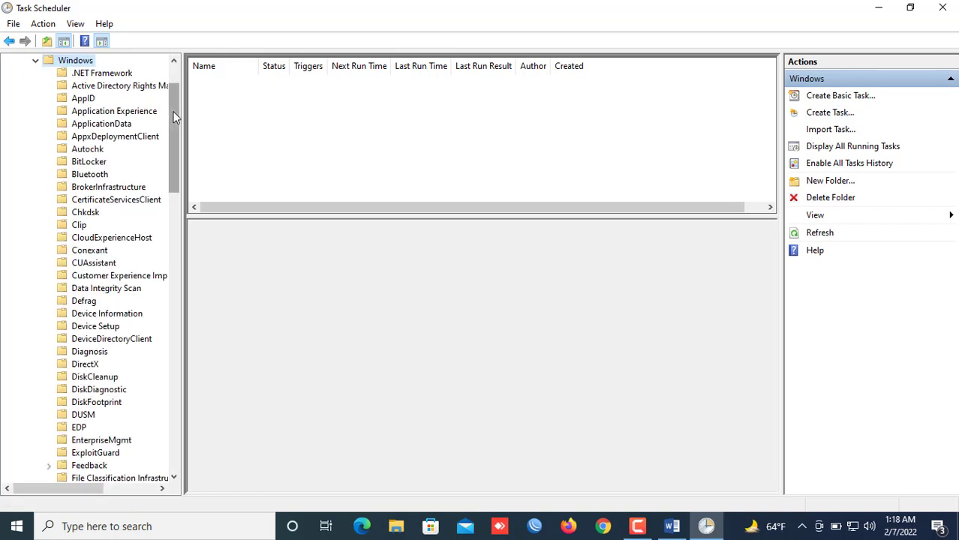
pyautogui.moveTo(174, 116); pyautogui.dragTo(168, 419)
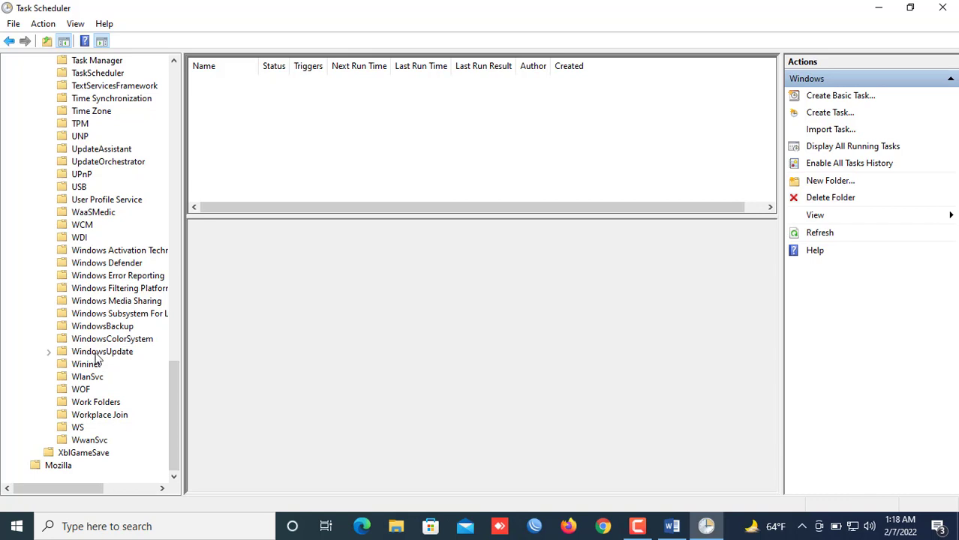
pyautogui.click(66, 354)
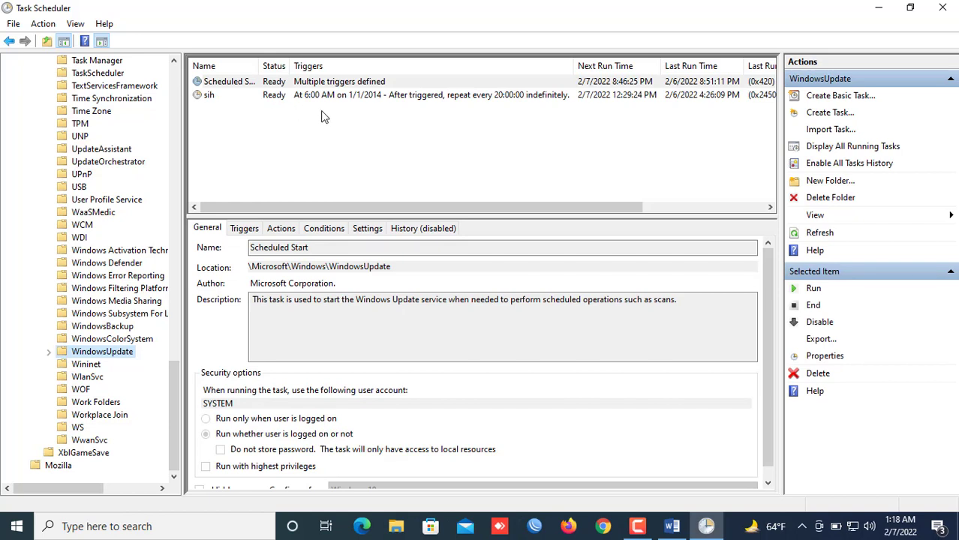
# Step: Disable the Scheduled Start and sih tasks in the WindowsUpdate folder and close Task Scheduler
pyautogui.click(278, 82)
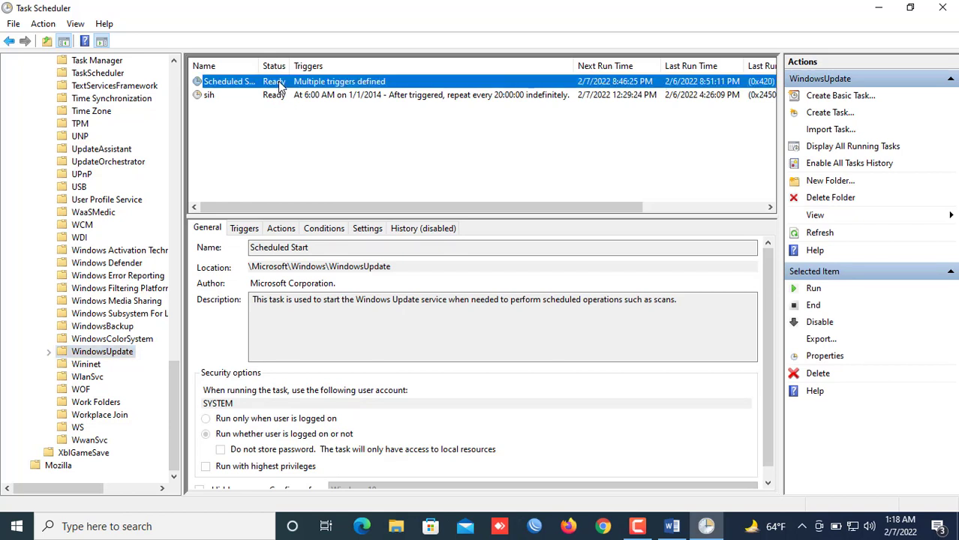
pyautogui.rightClick(277, 81)
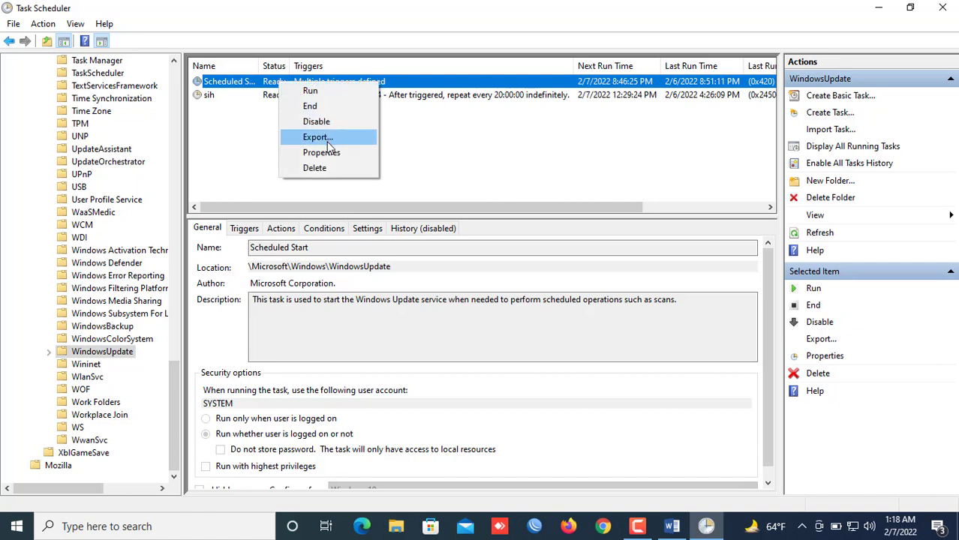
pyautogui.click(315, 122)
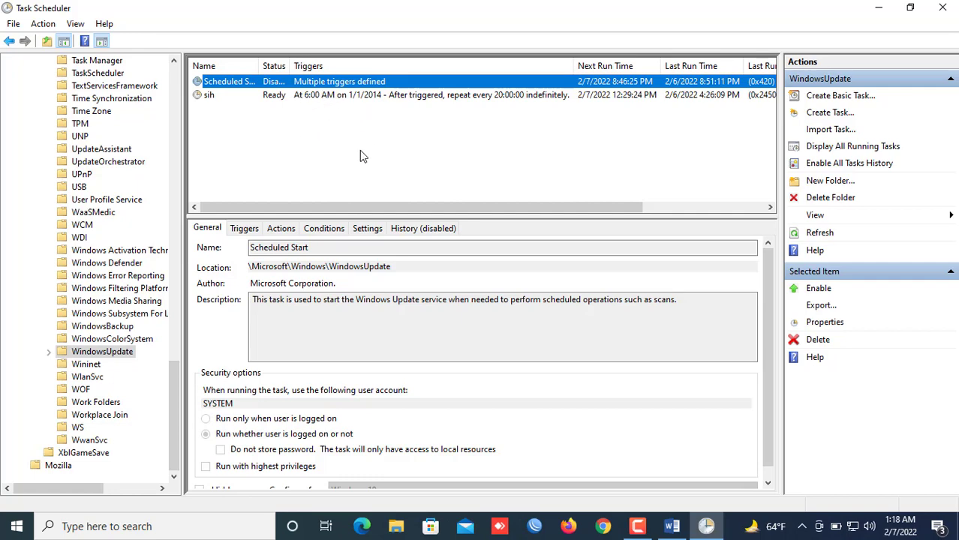
pyautogui.click(297, 100)
pyautogui.rightClick(296, 97)
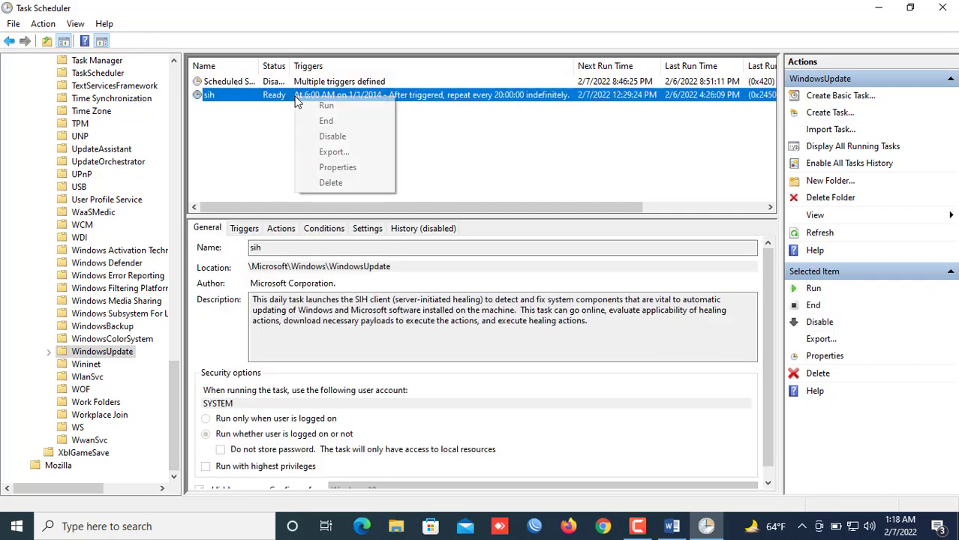
pyautogui.click(331, 139)
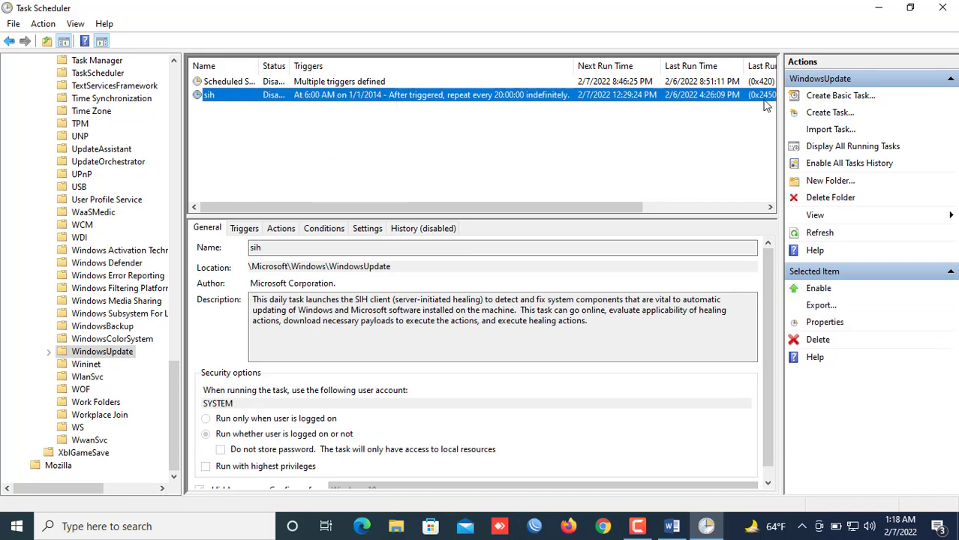
pyautogui.click(947, 7)
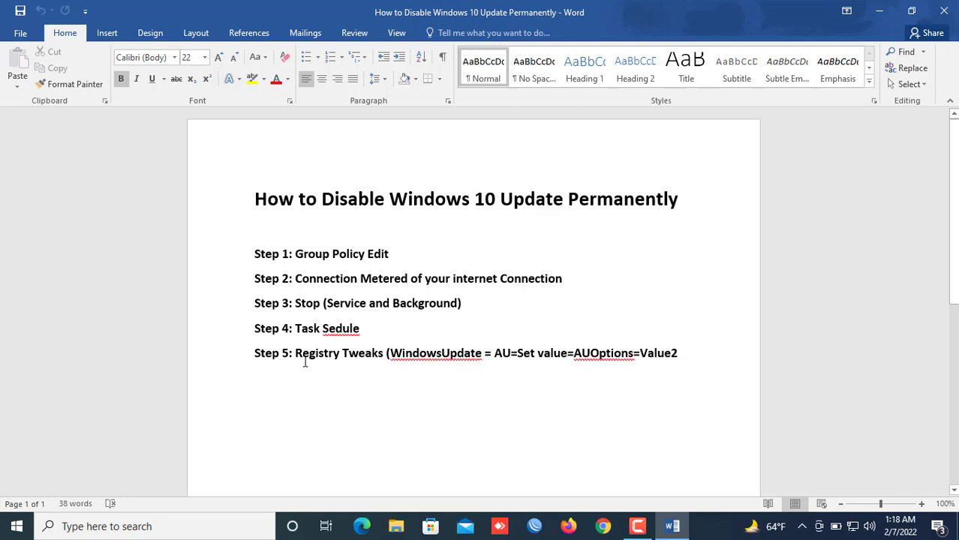
# Step: Search Windows for "reg" and open the Registry Editor
pyautogui.click(75, 527)
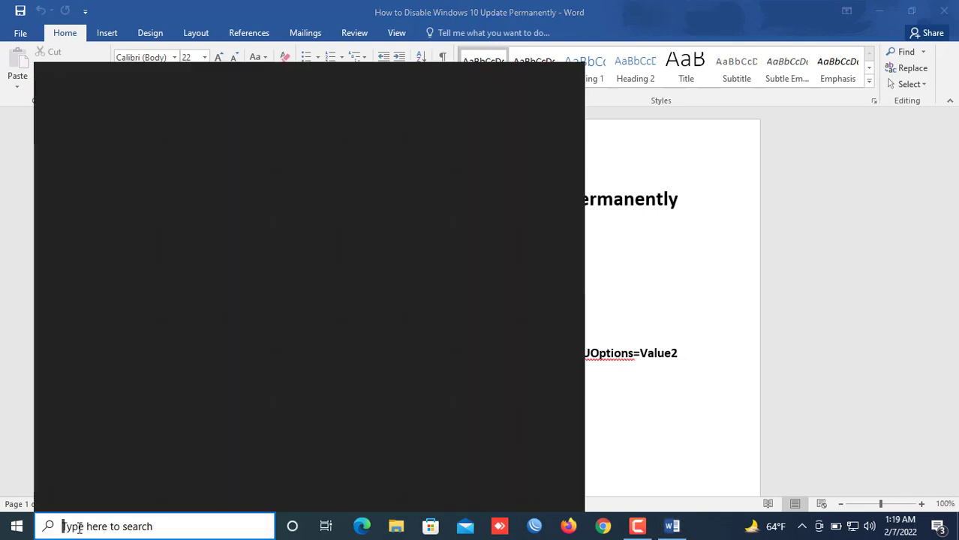
pyautogui.write('re')
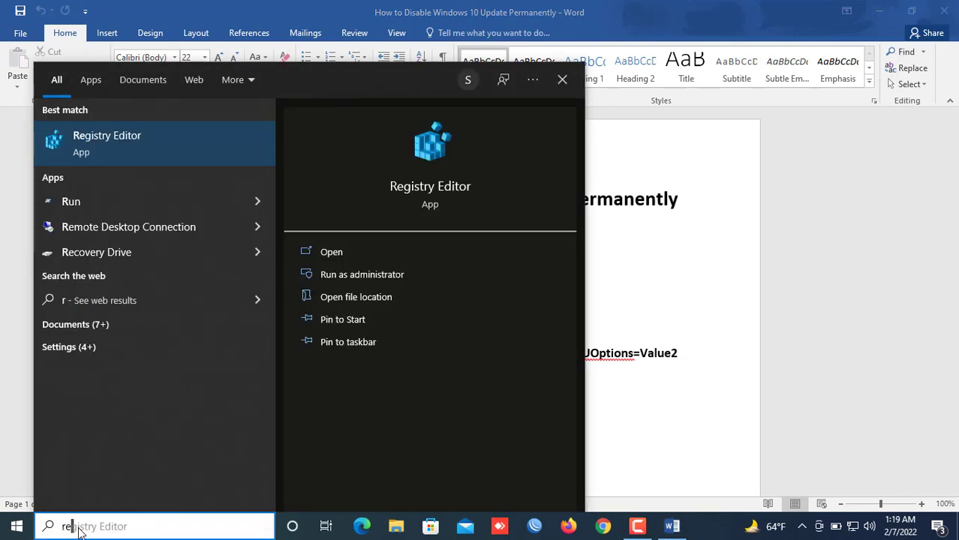
pyautogui.write('g')
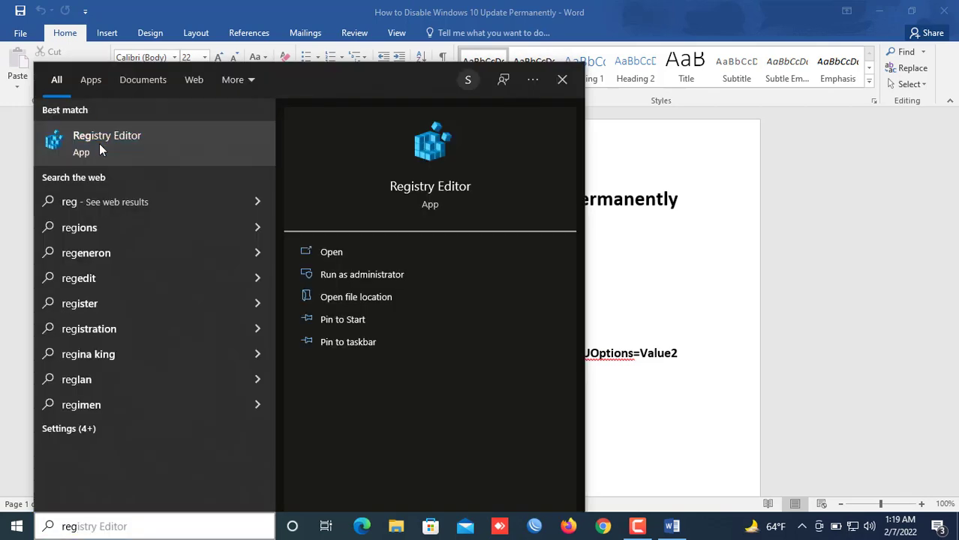
pyautogui.click(100, 148)
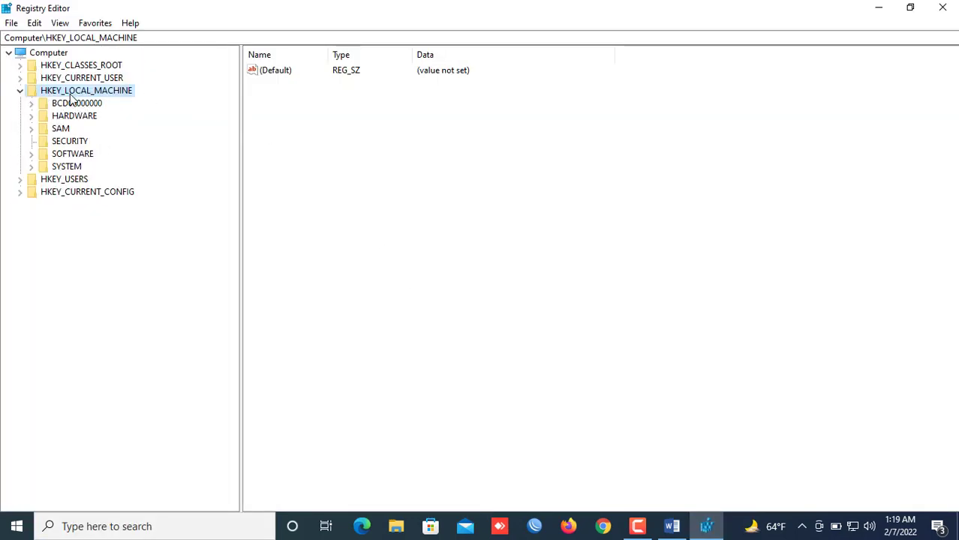
# Step: Expand the registry tree to HKEY_LOCAL_MACHINE\SOFTWARE\Policies\Microsoft to reach its Windows policy subkeys
pyautogui.click(24, 94)
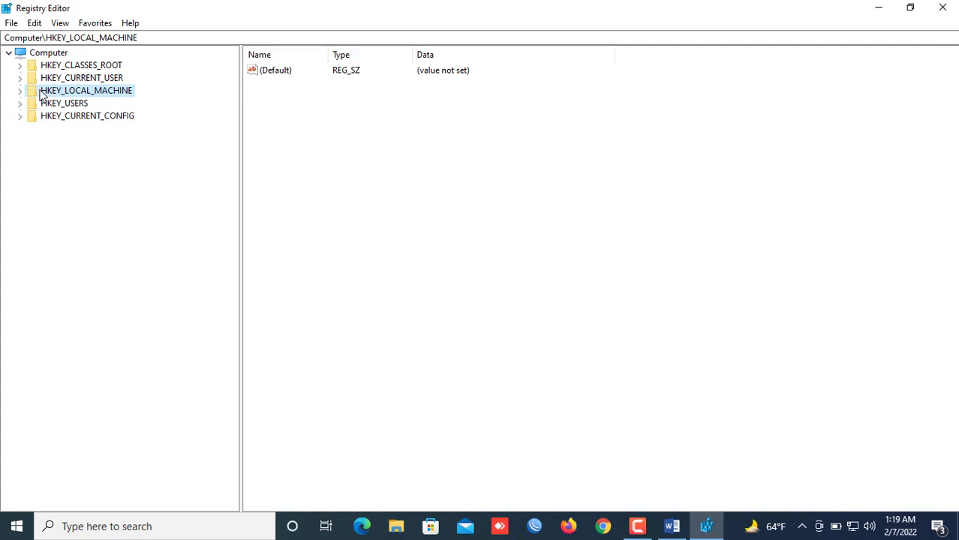
pyautogui.doubleClick(51, 93)
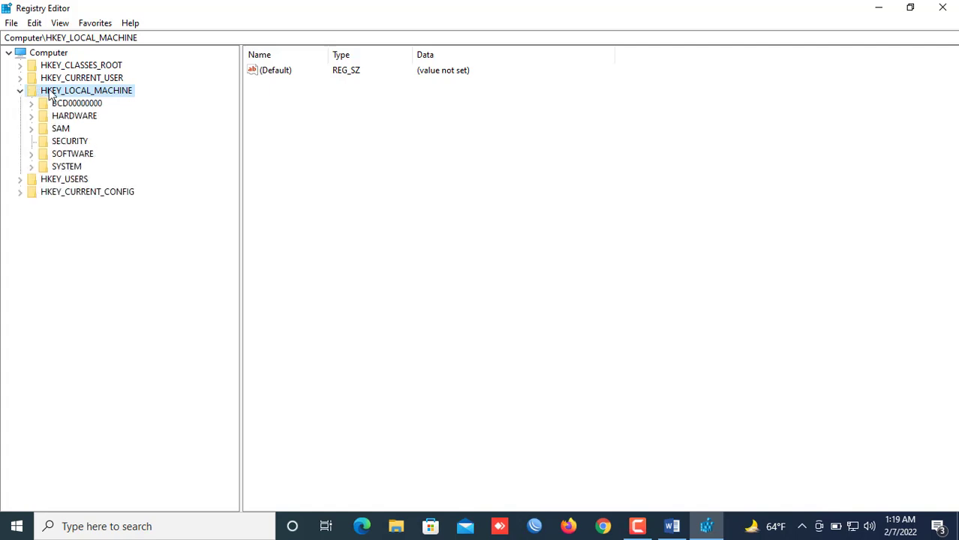
pyautogui.doubleClick(58, 155)
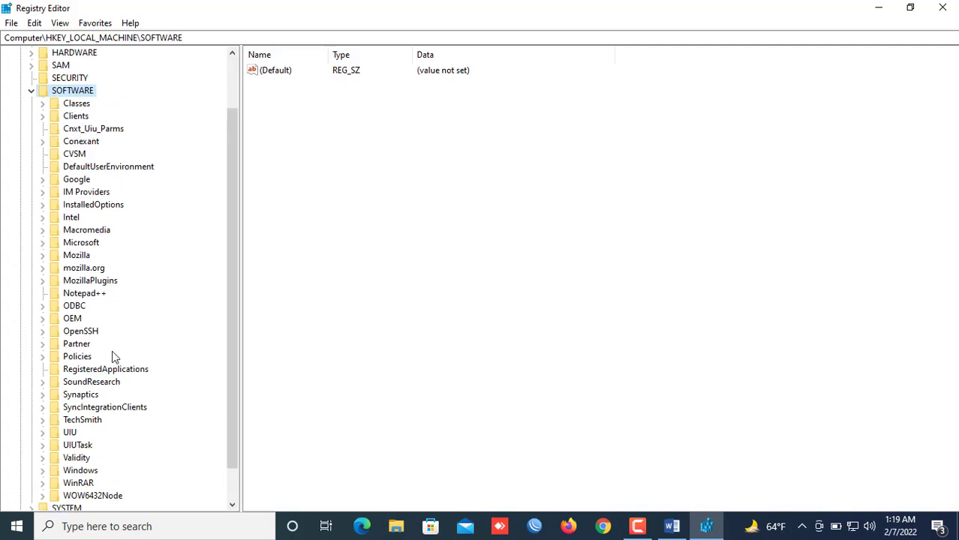
pyautogui.doubleClick(68, 358)
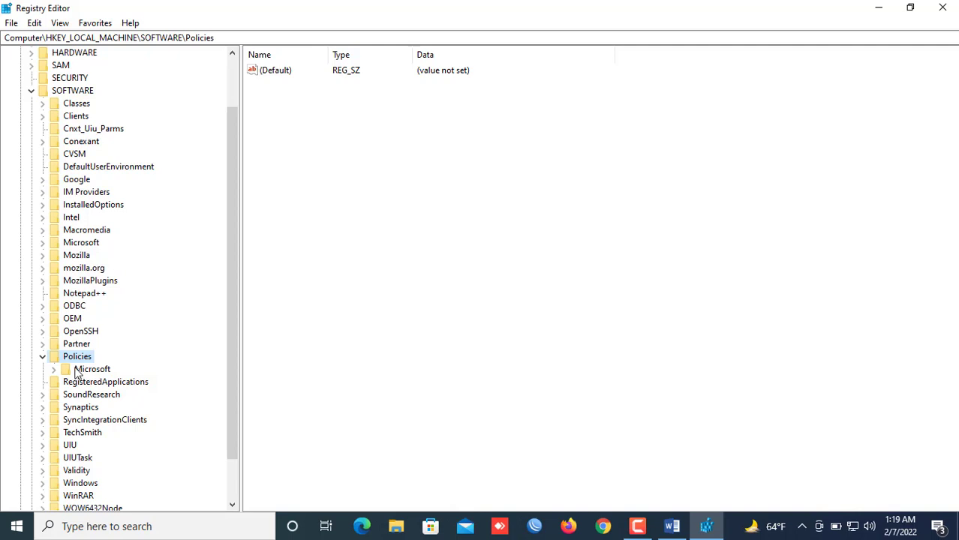
pyautogui.click(78, 372)
pyautogui.doubleClick(78, 372)
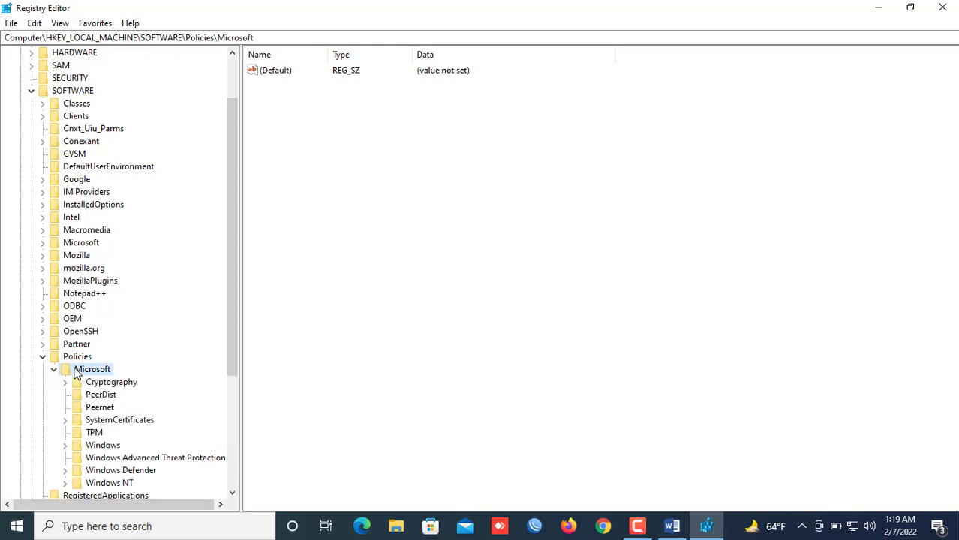
pyautogui.scroll(-5, 196, 353)
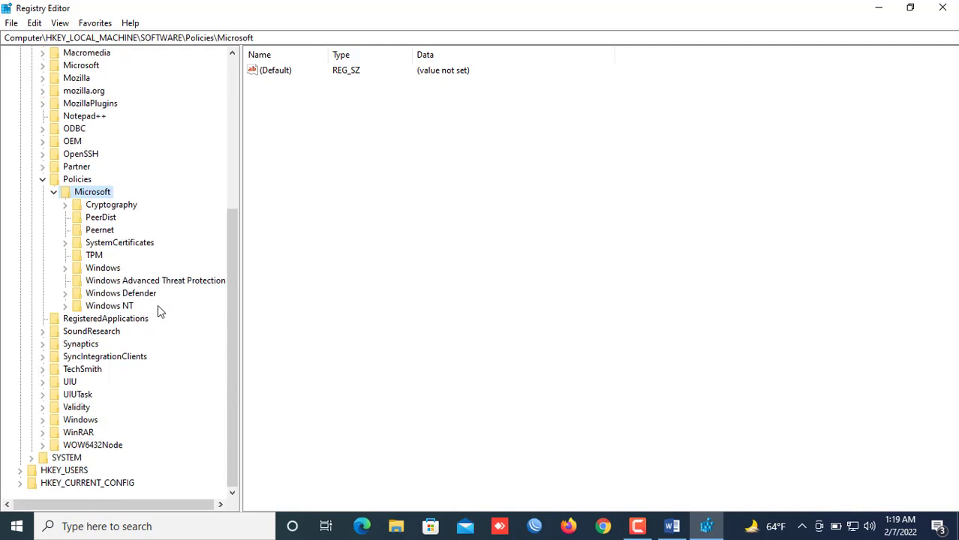